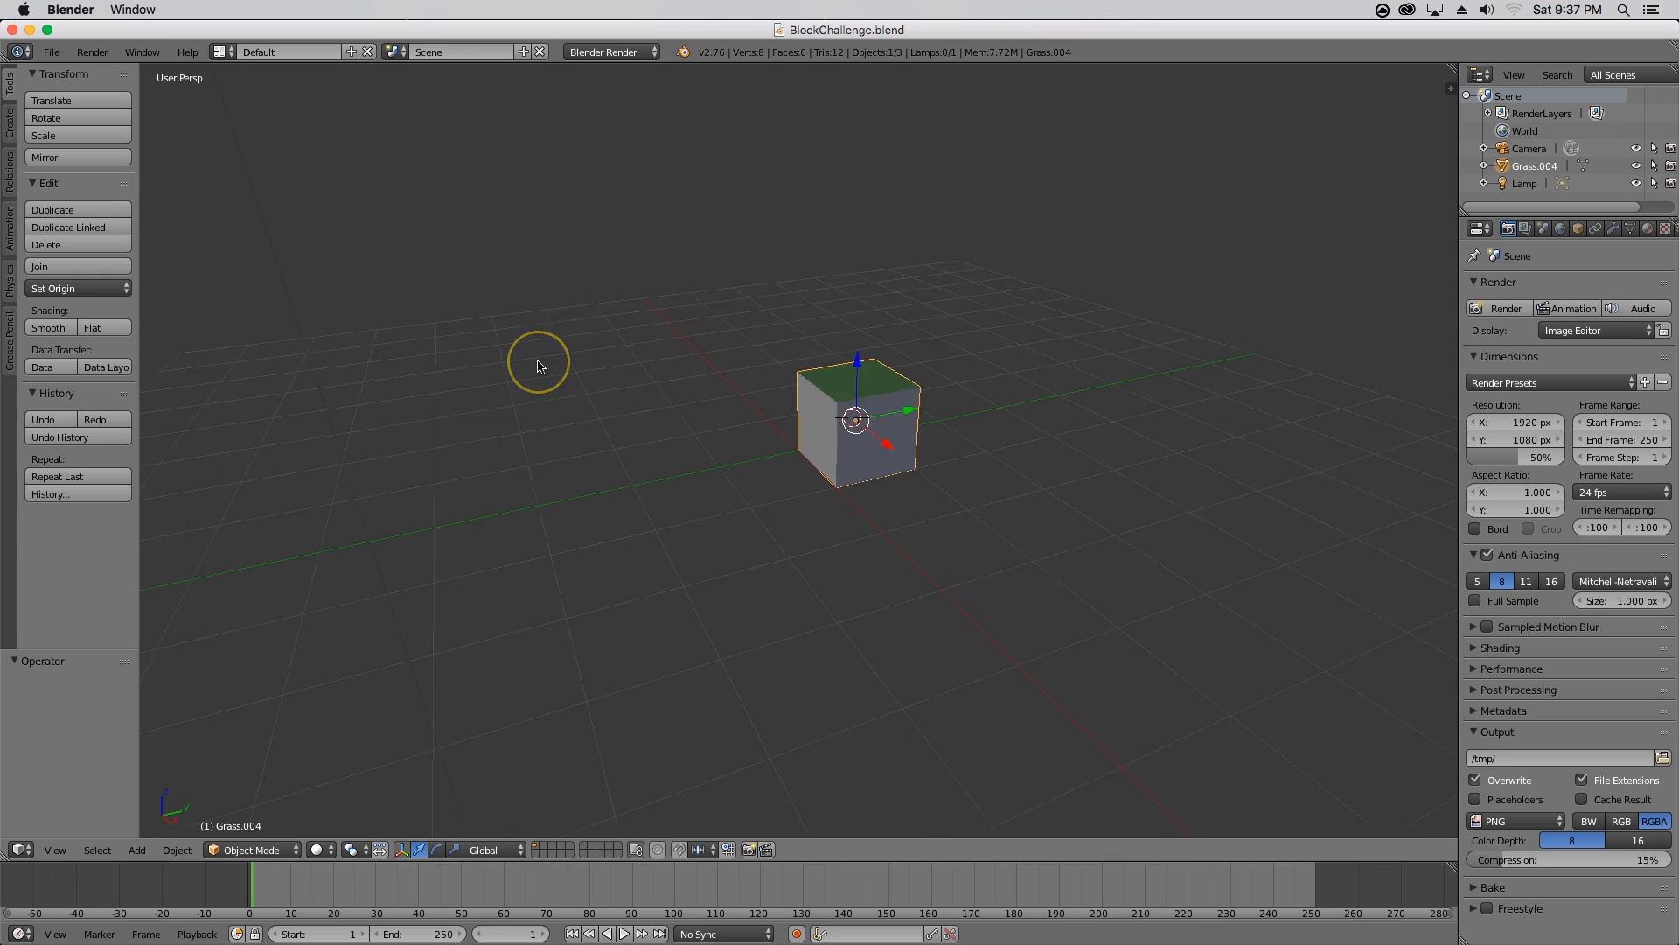
Step: Render the grass block scene to check the result, and return to the 3D view
scroll(796, 456, up, 5)
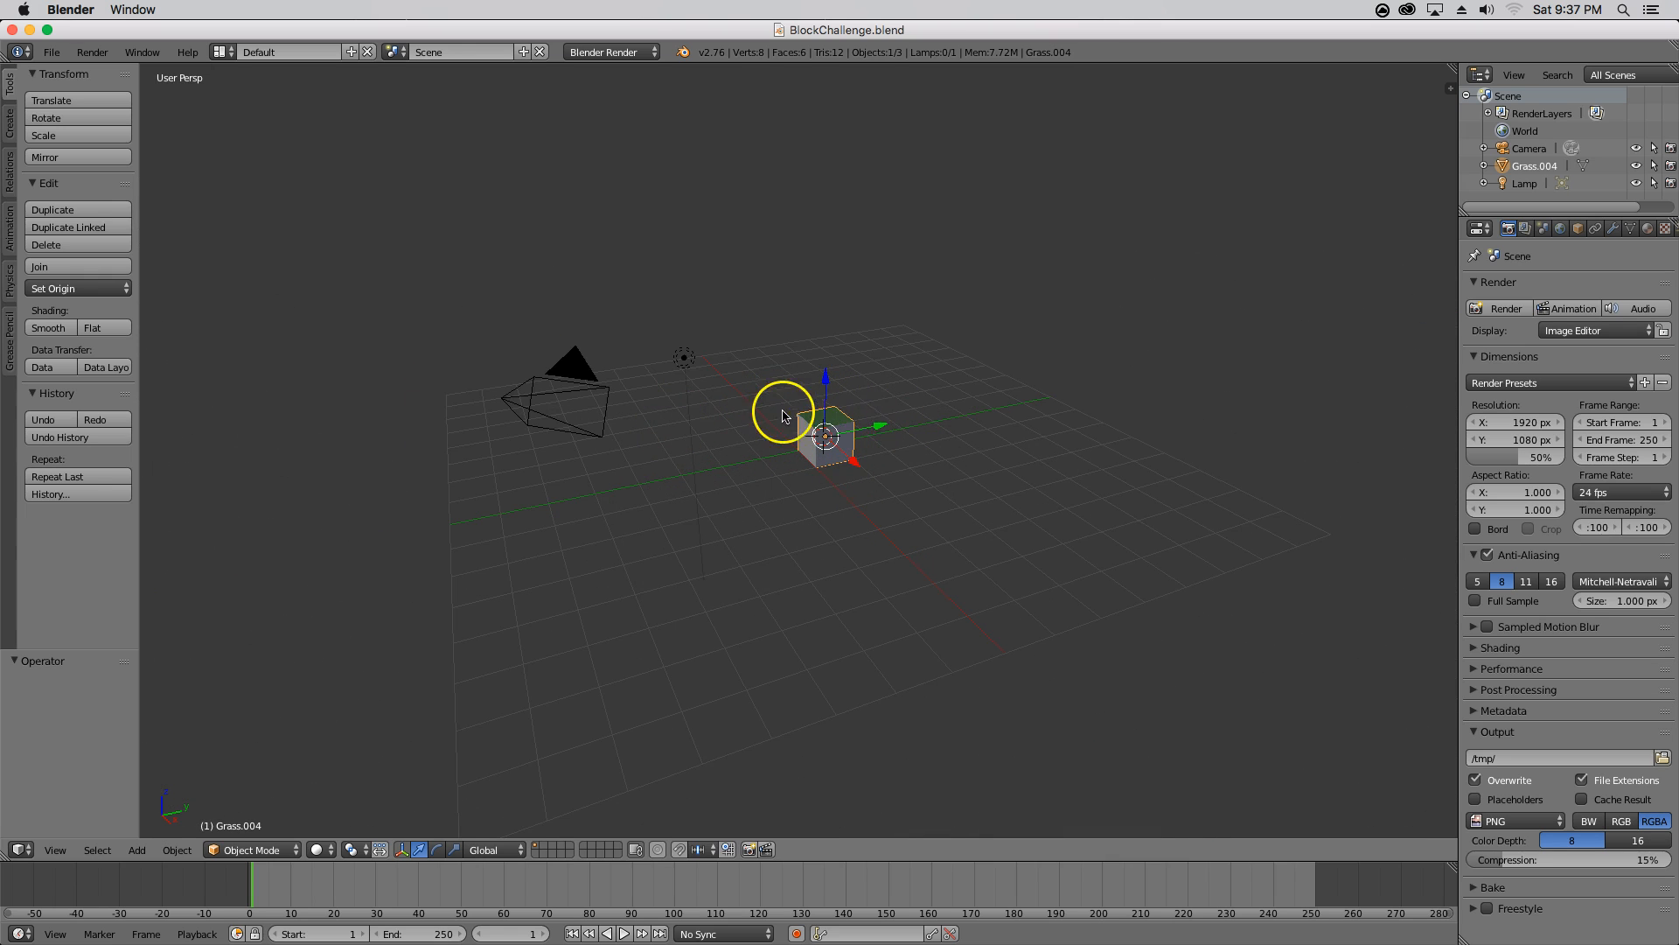
click(1476, 313)
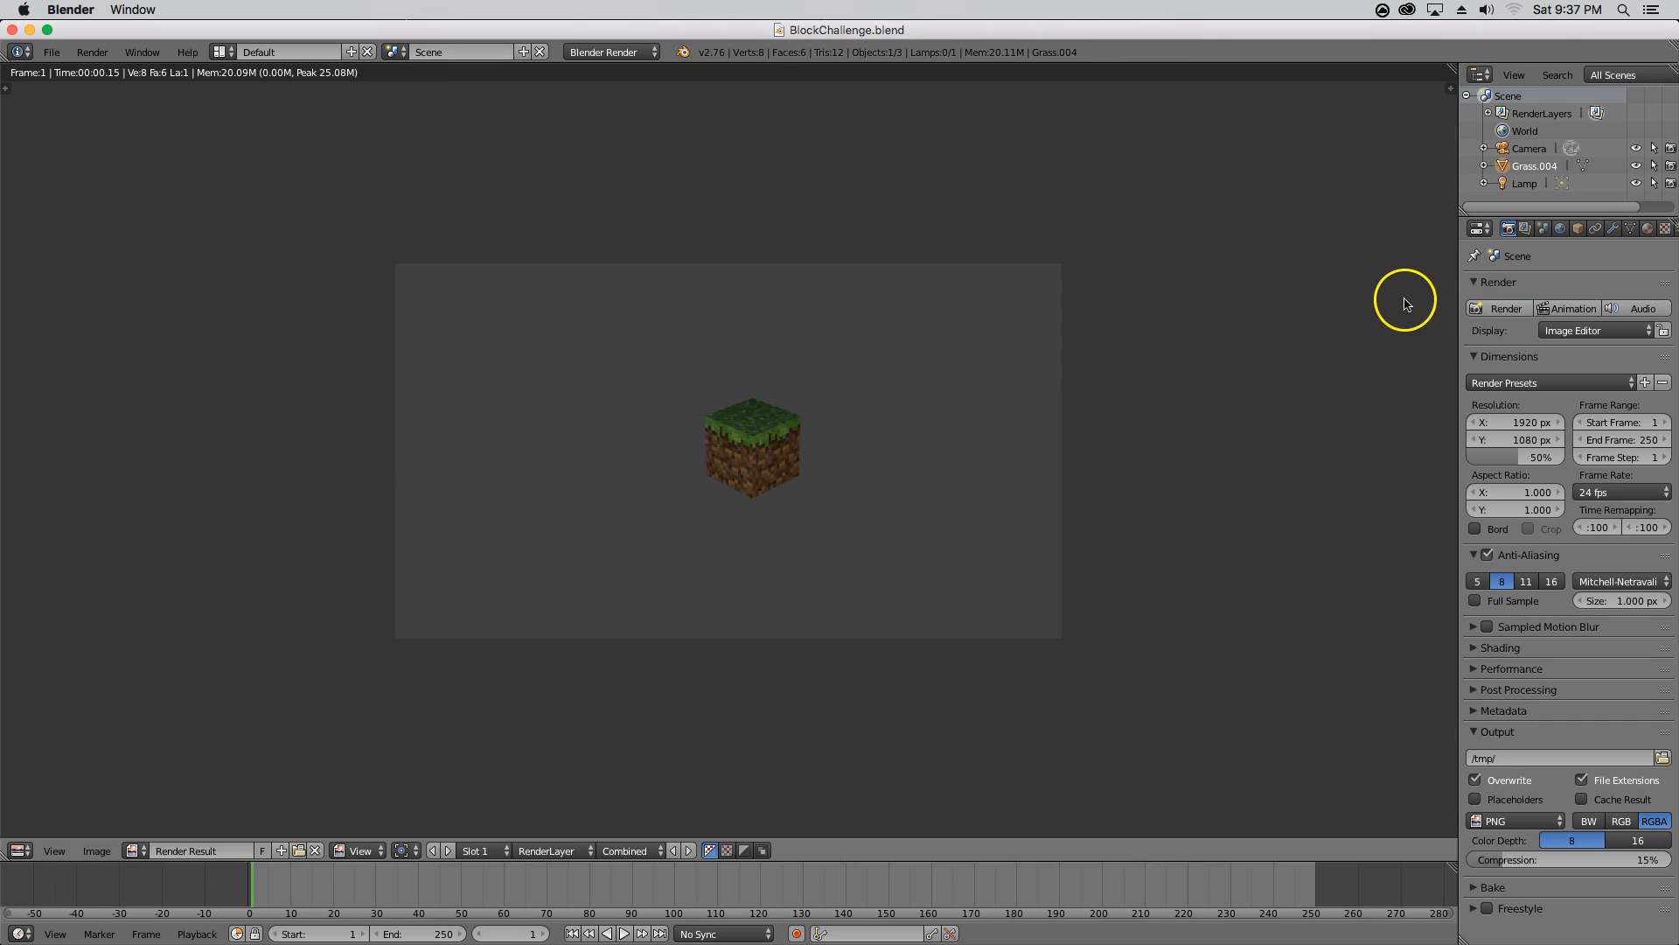
key(Escape)
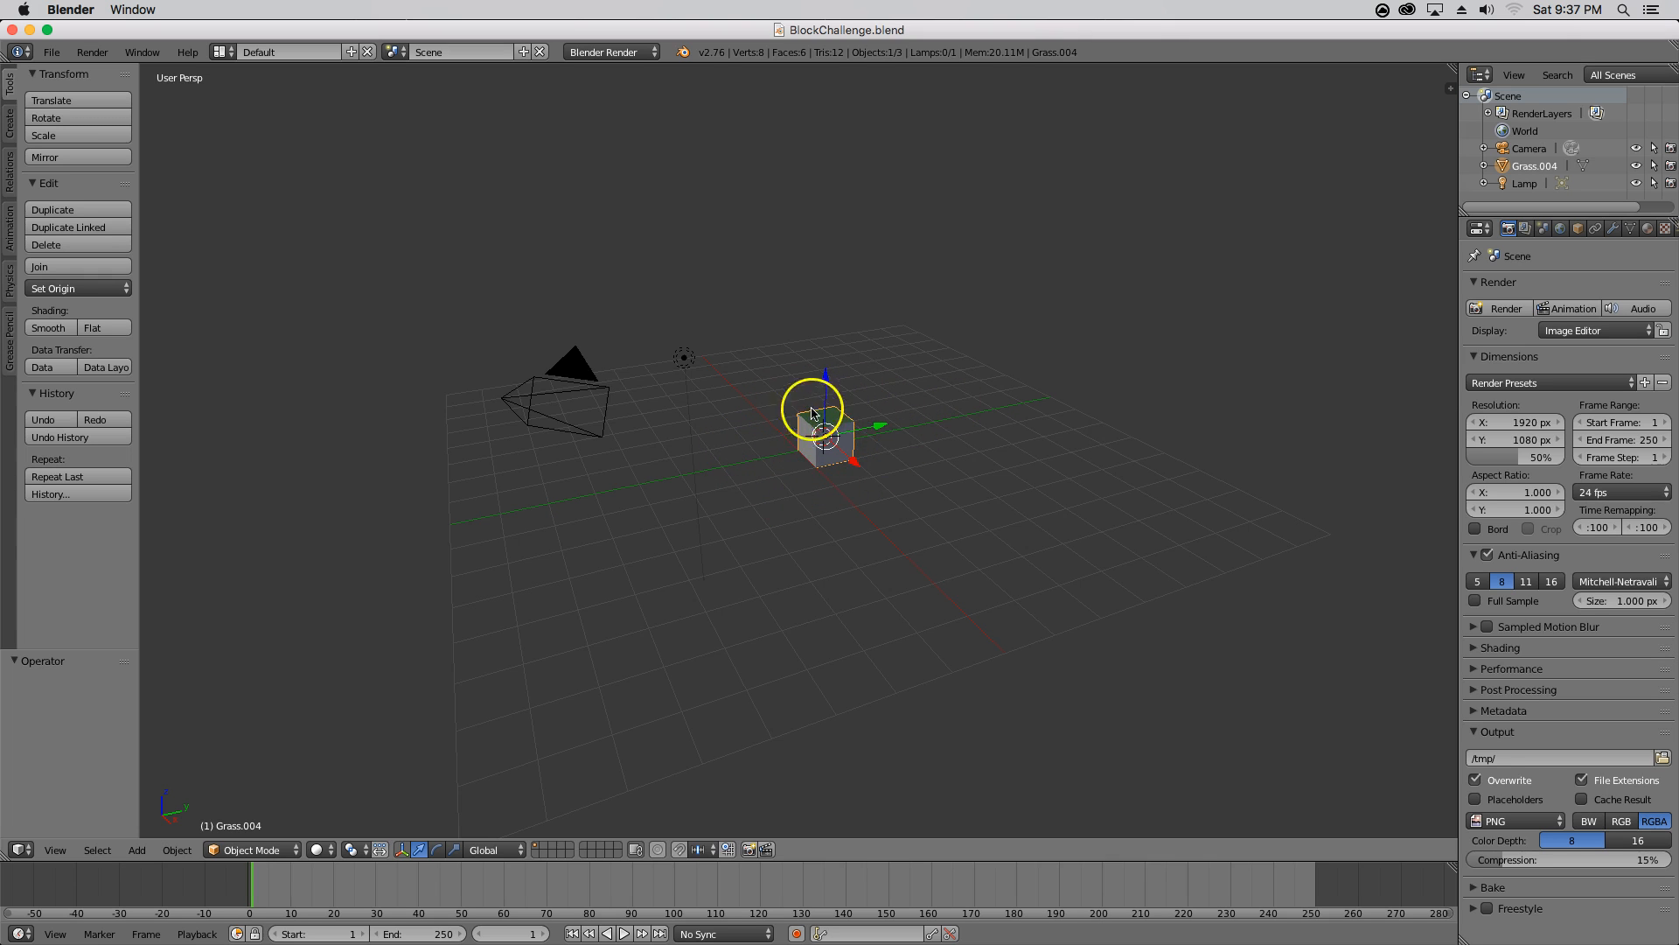
Step: Preview the grass block in Texture, Material and Bounding Box viewport shading
scroll(856, 473, down, 2)
scroll(856, 474, up, 4)
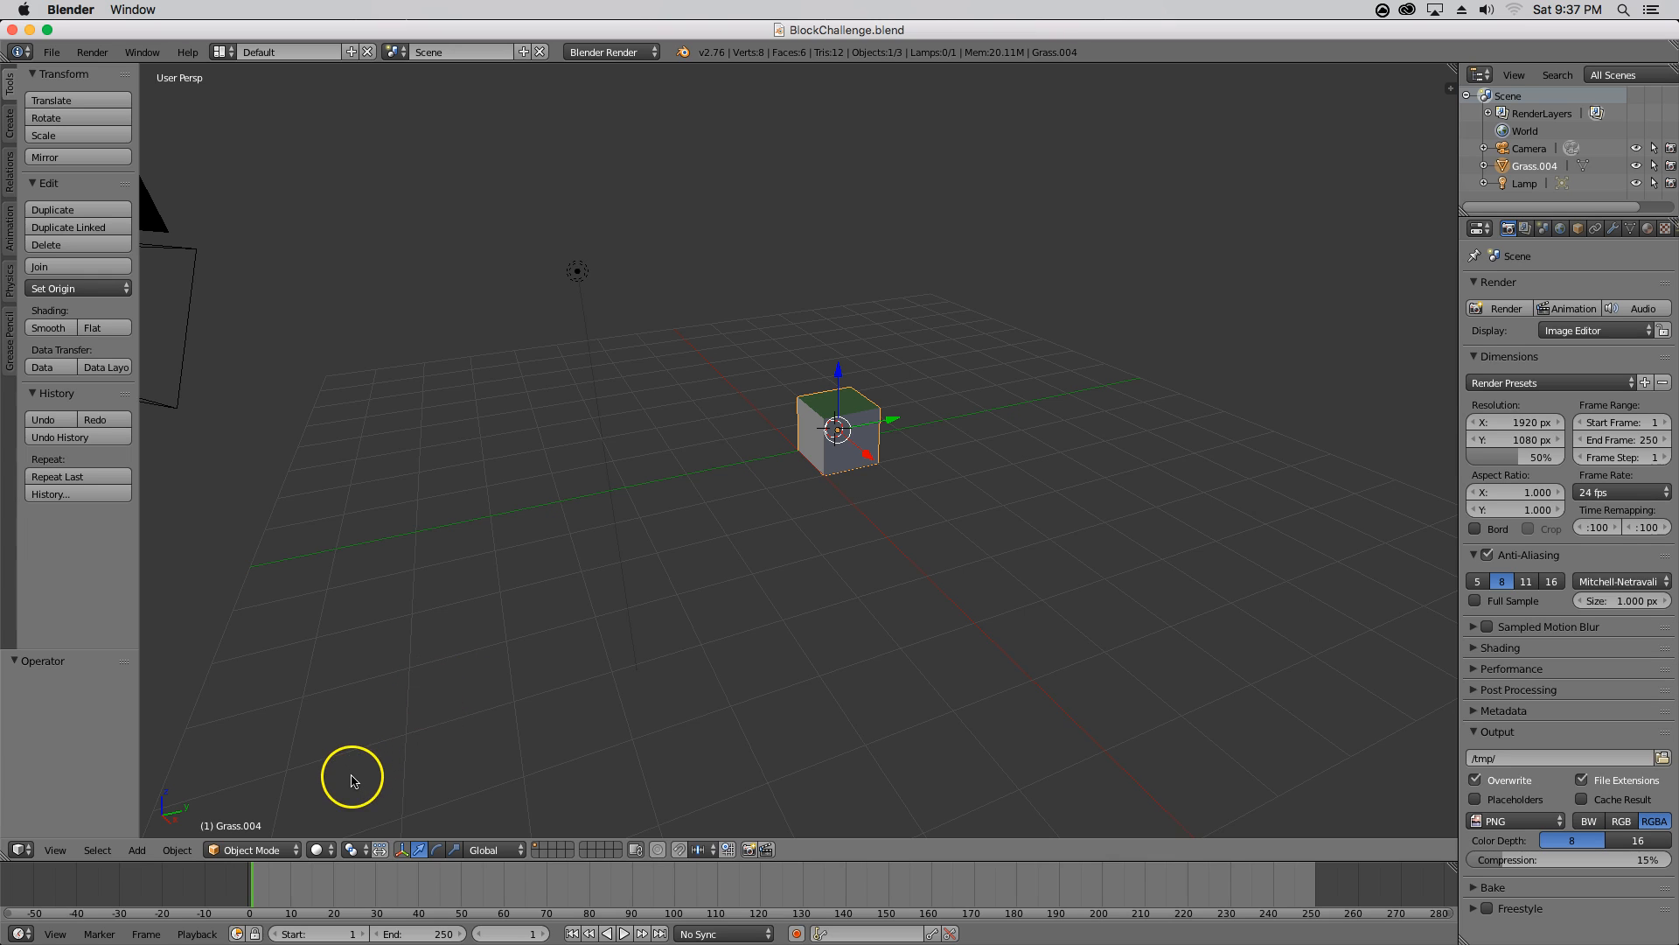
click(334, 851)
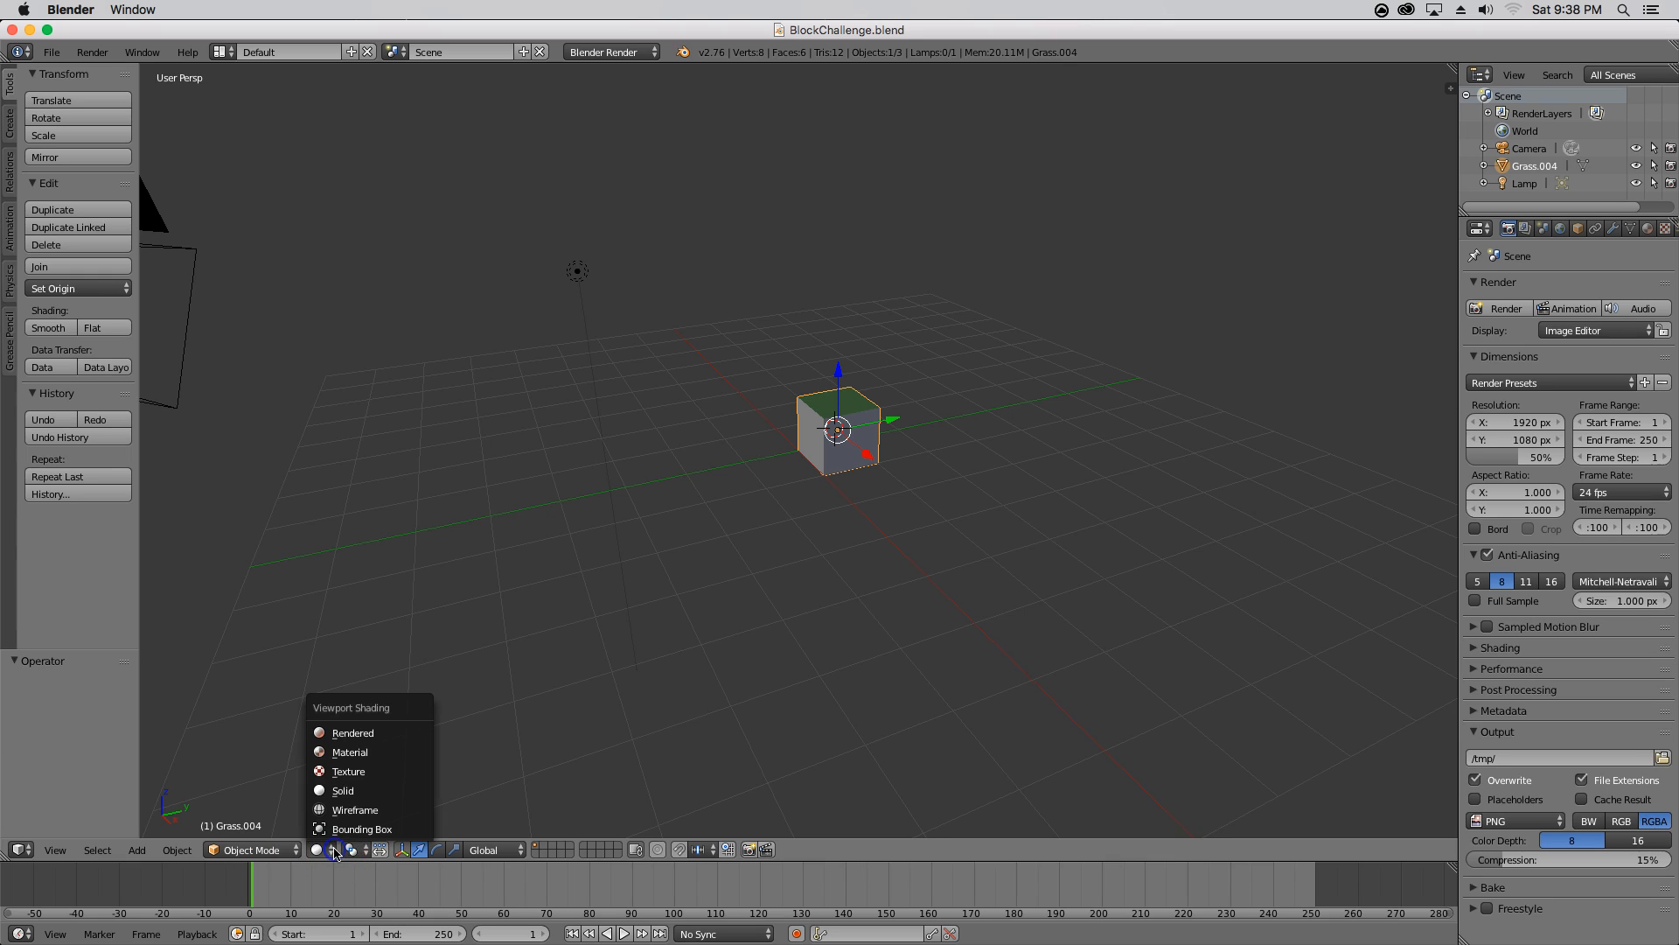
click(339, 773)
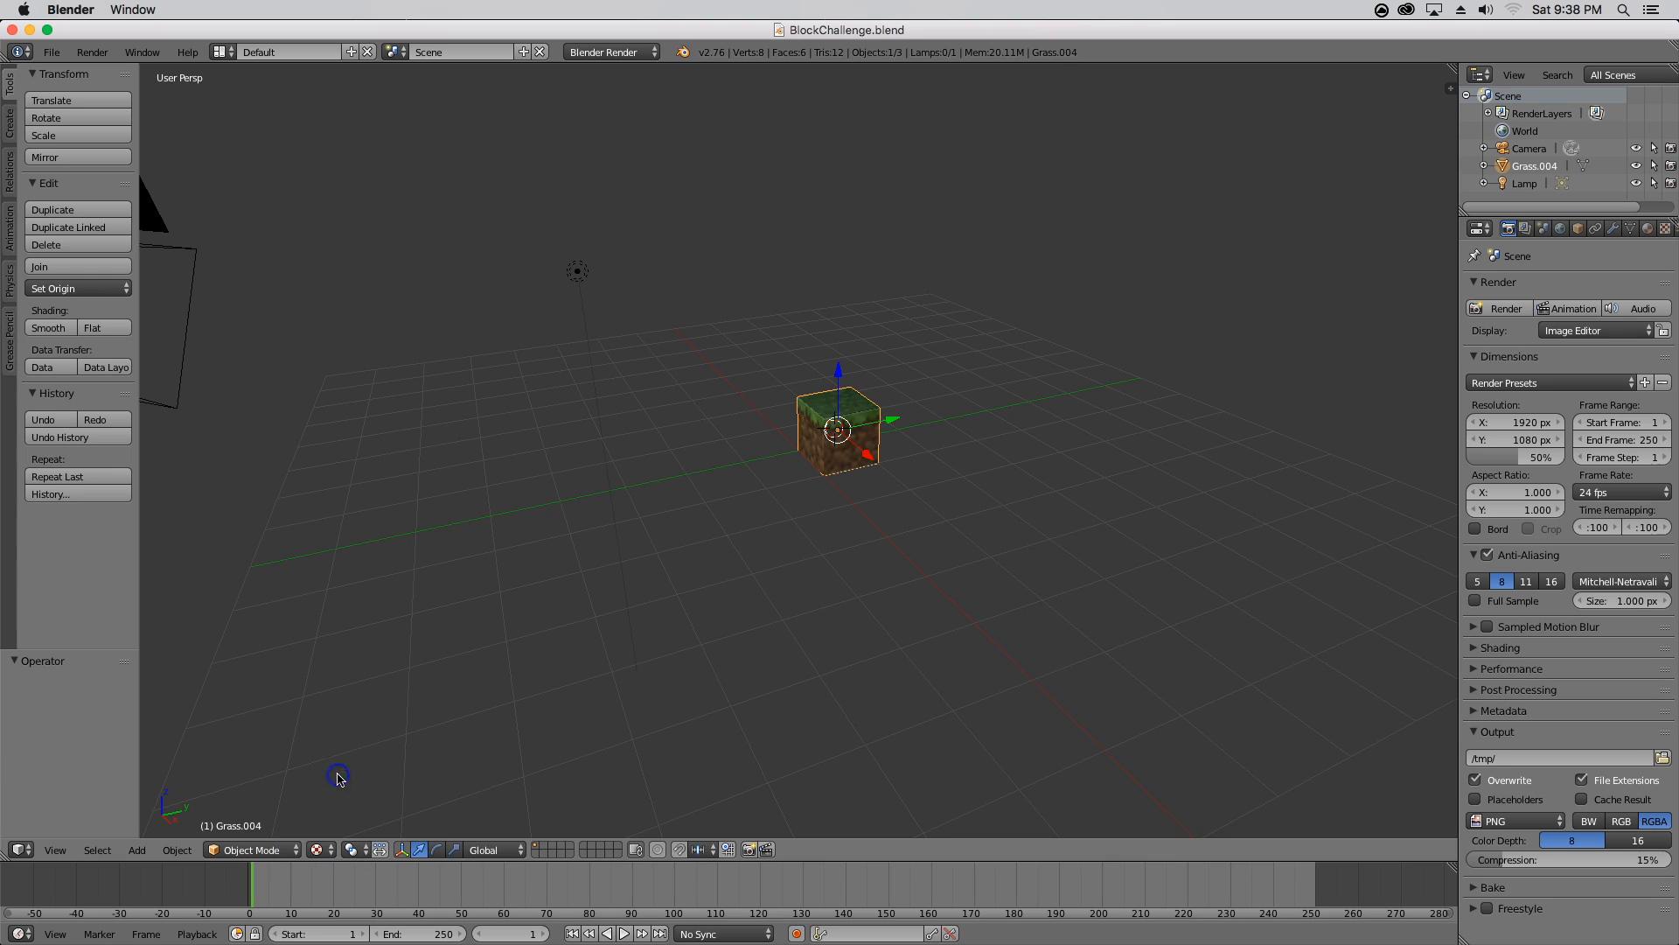
click(335, 851)
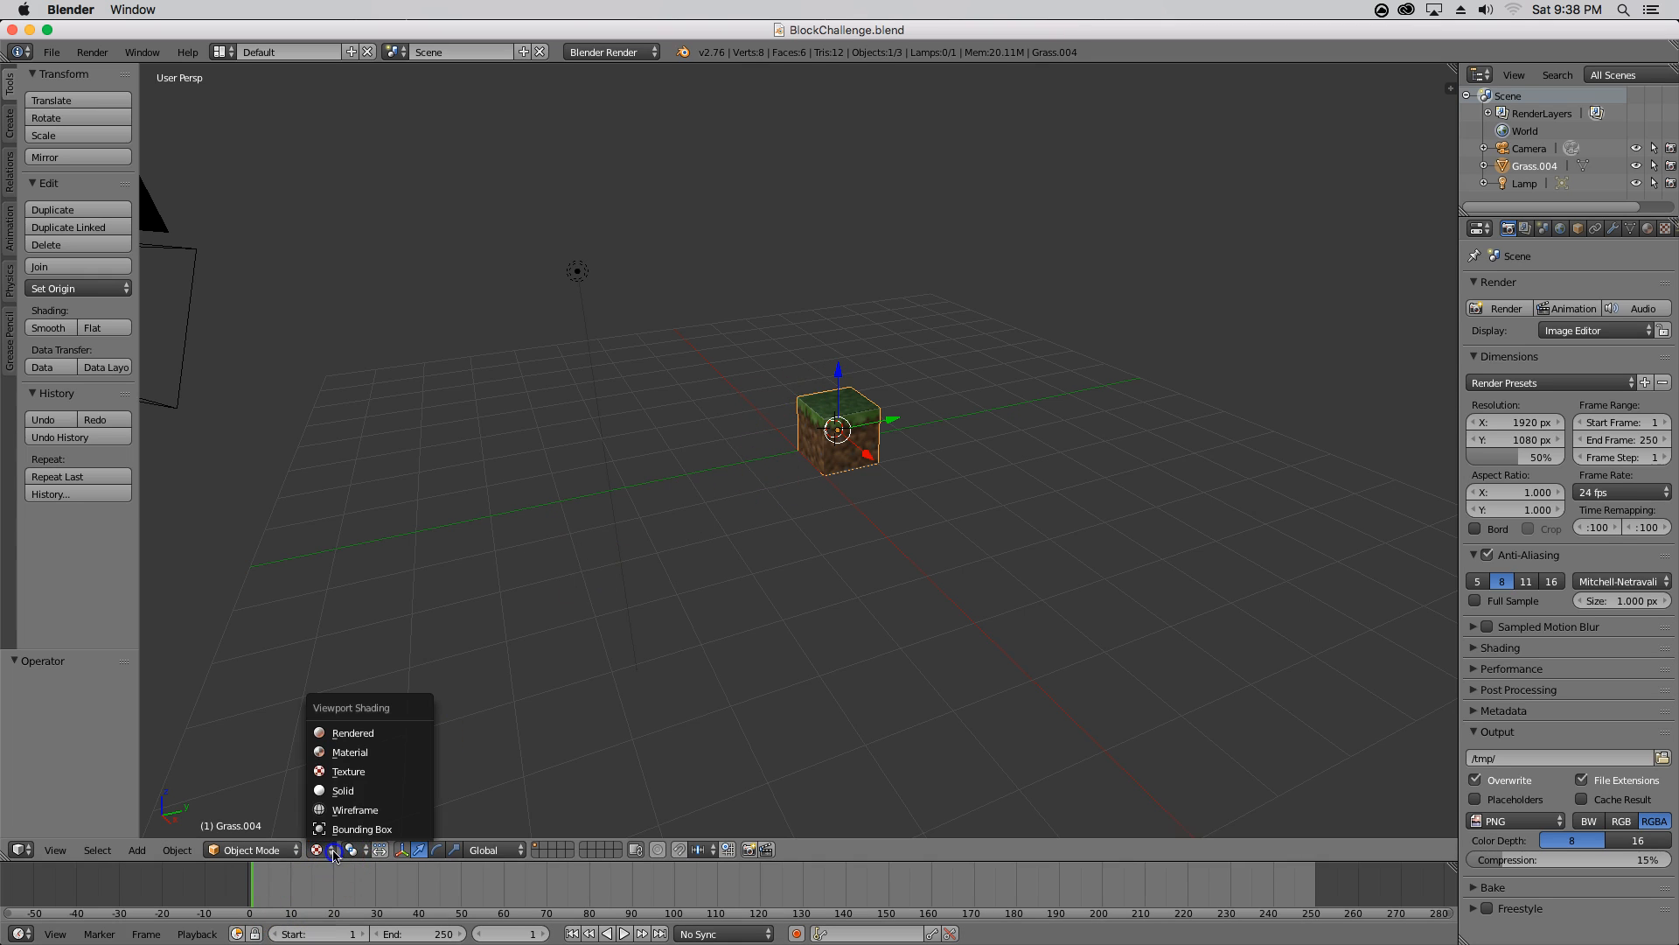
click(355, 749)
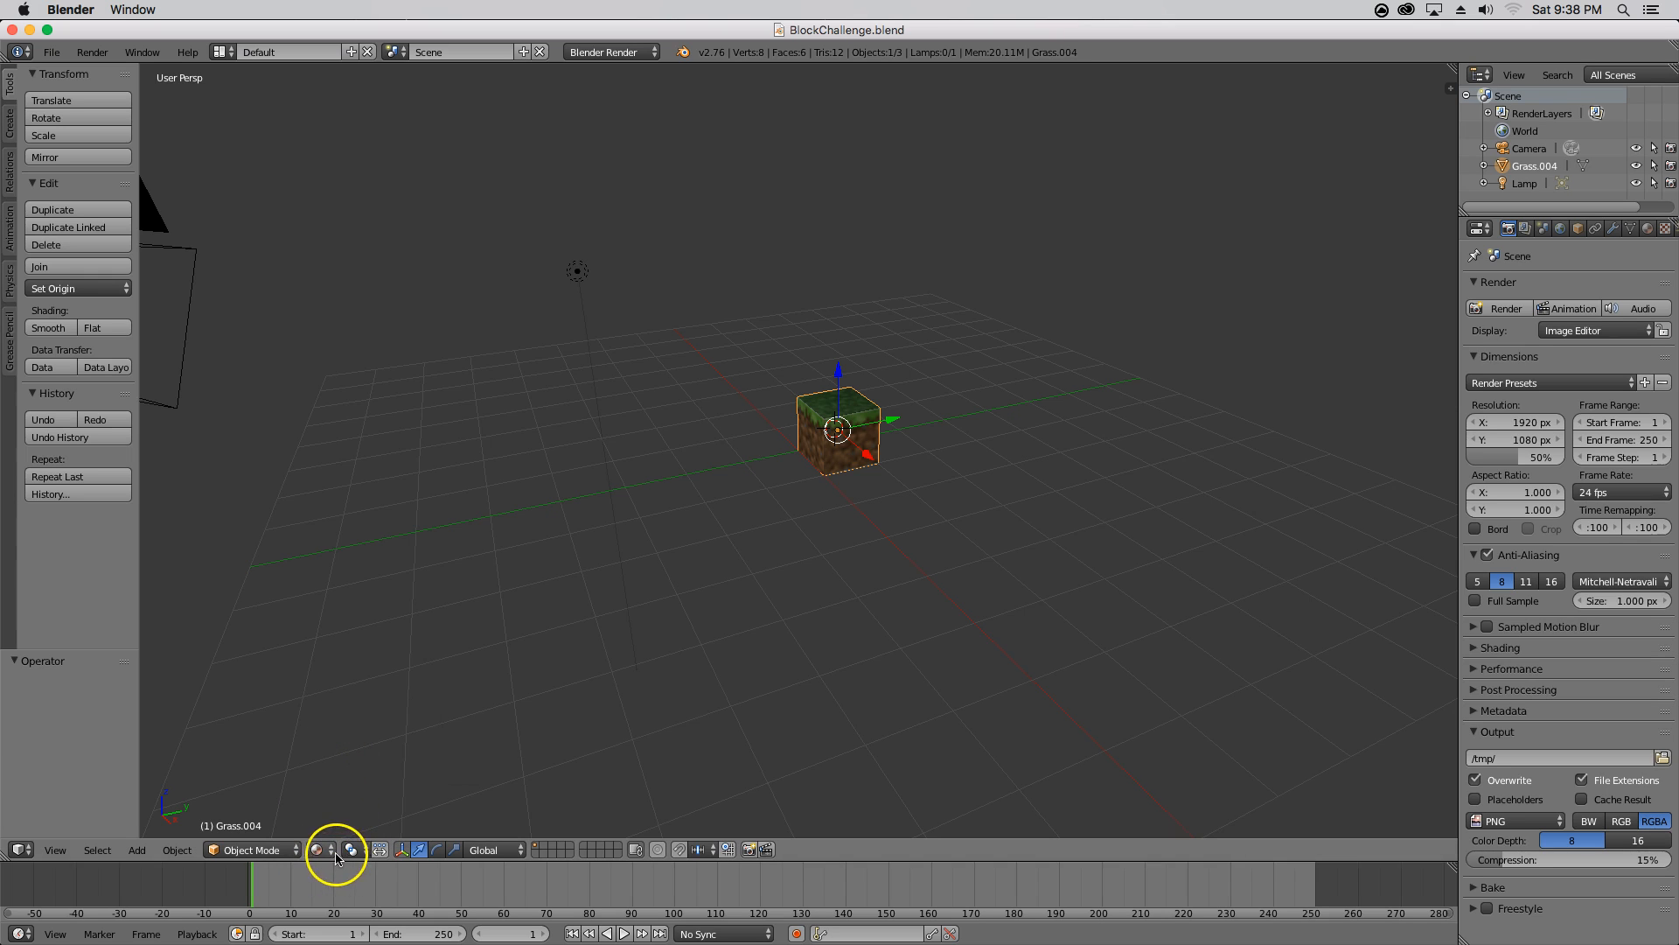
click(324, 851)
click(354, 773)
click(331, 856)
click(376, 825)
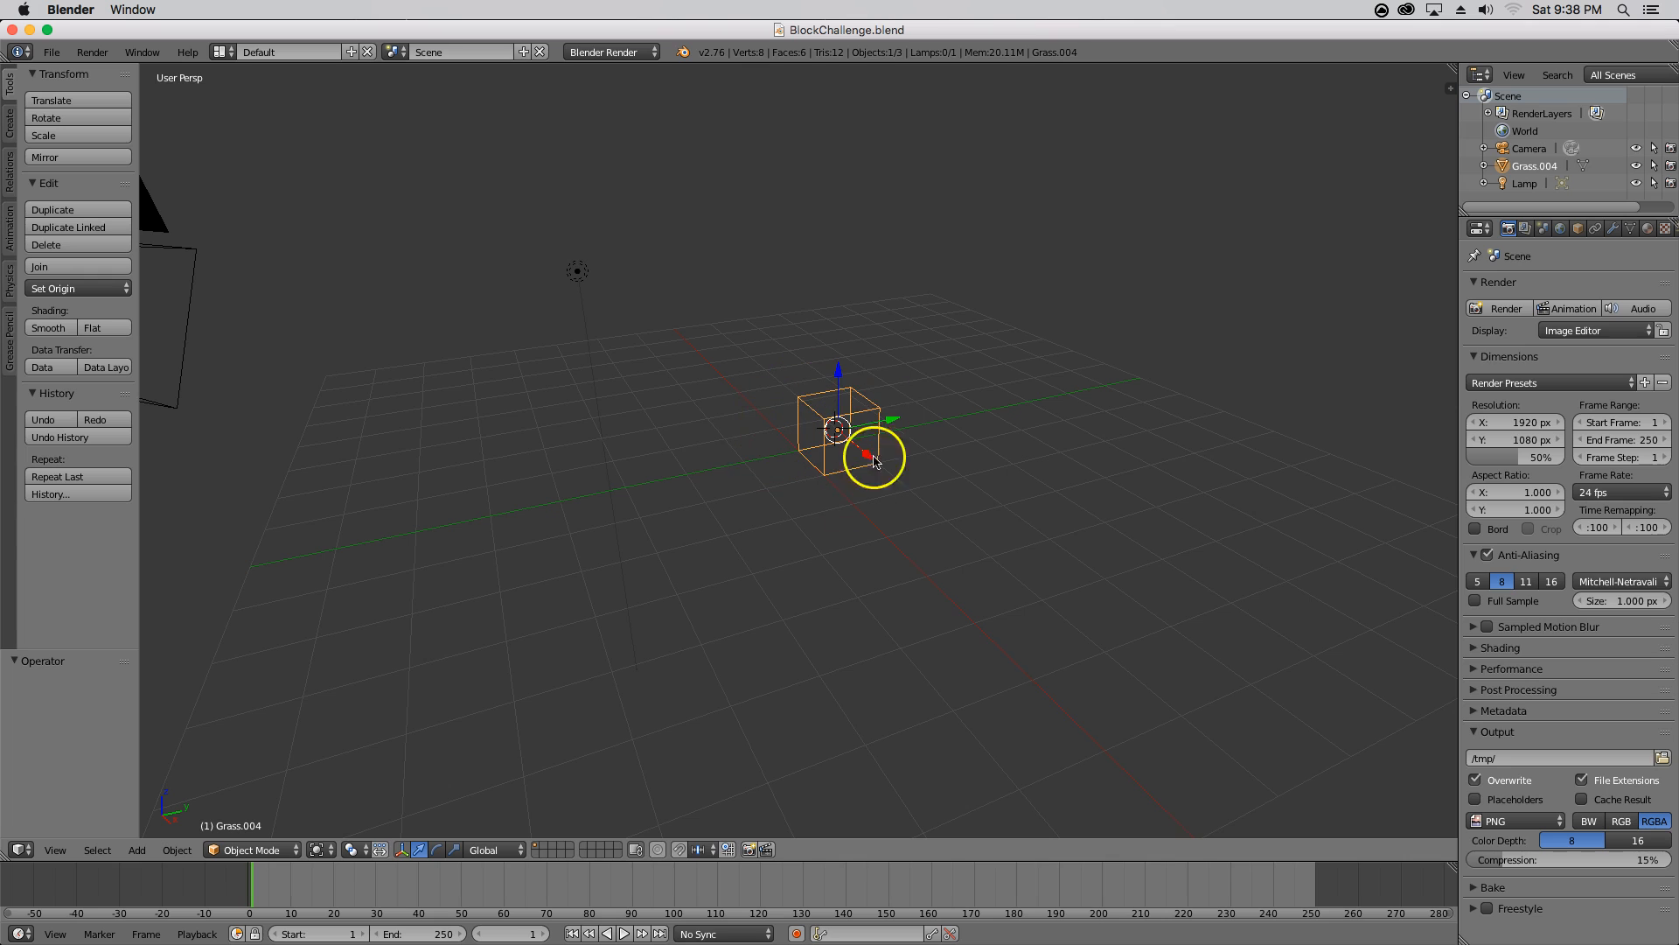
Step: Preview the grass block in Wireframe and Solid viewport shading
click(328, 857)
click(347, 827)
click(336, 849)
click(338, 803)
click(330, 847)
click(344, 787)
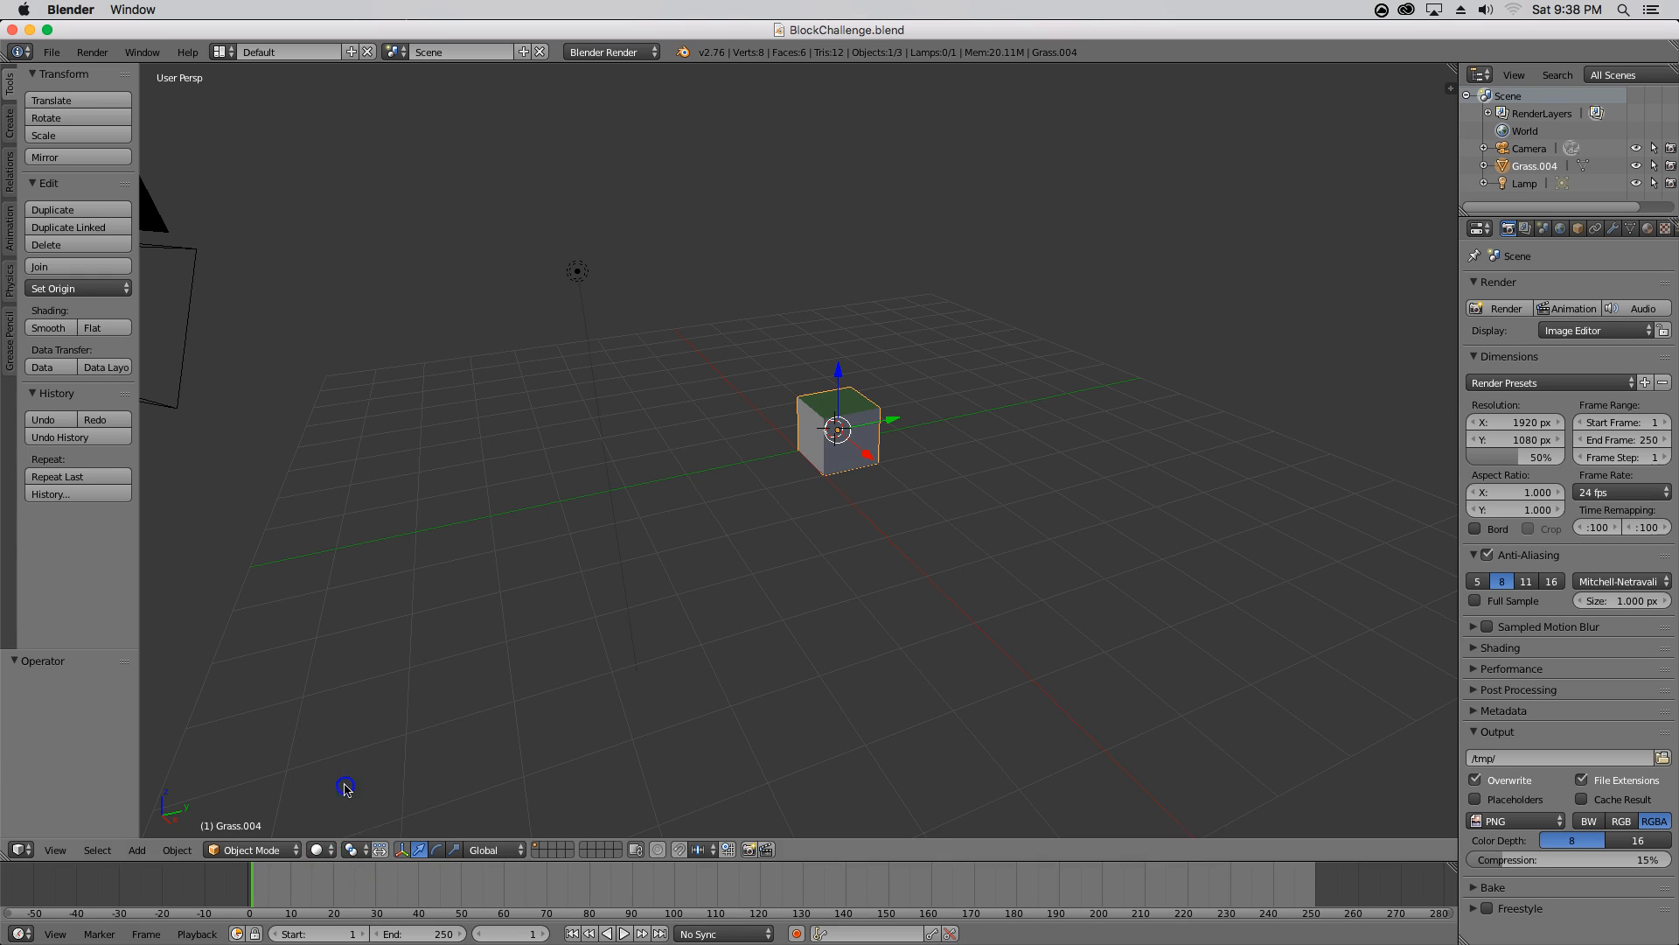
Step: Set the viewport shading to Texture
click(330, 851)
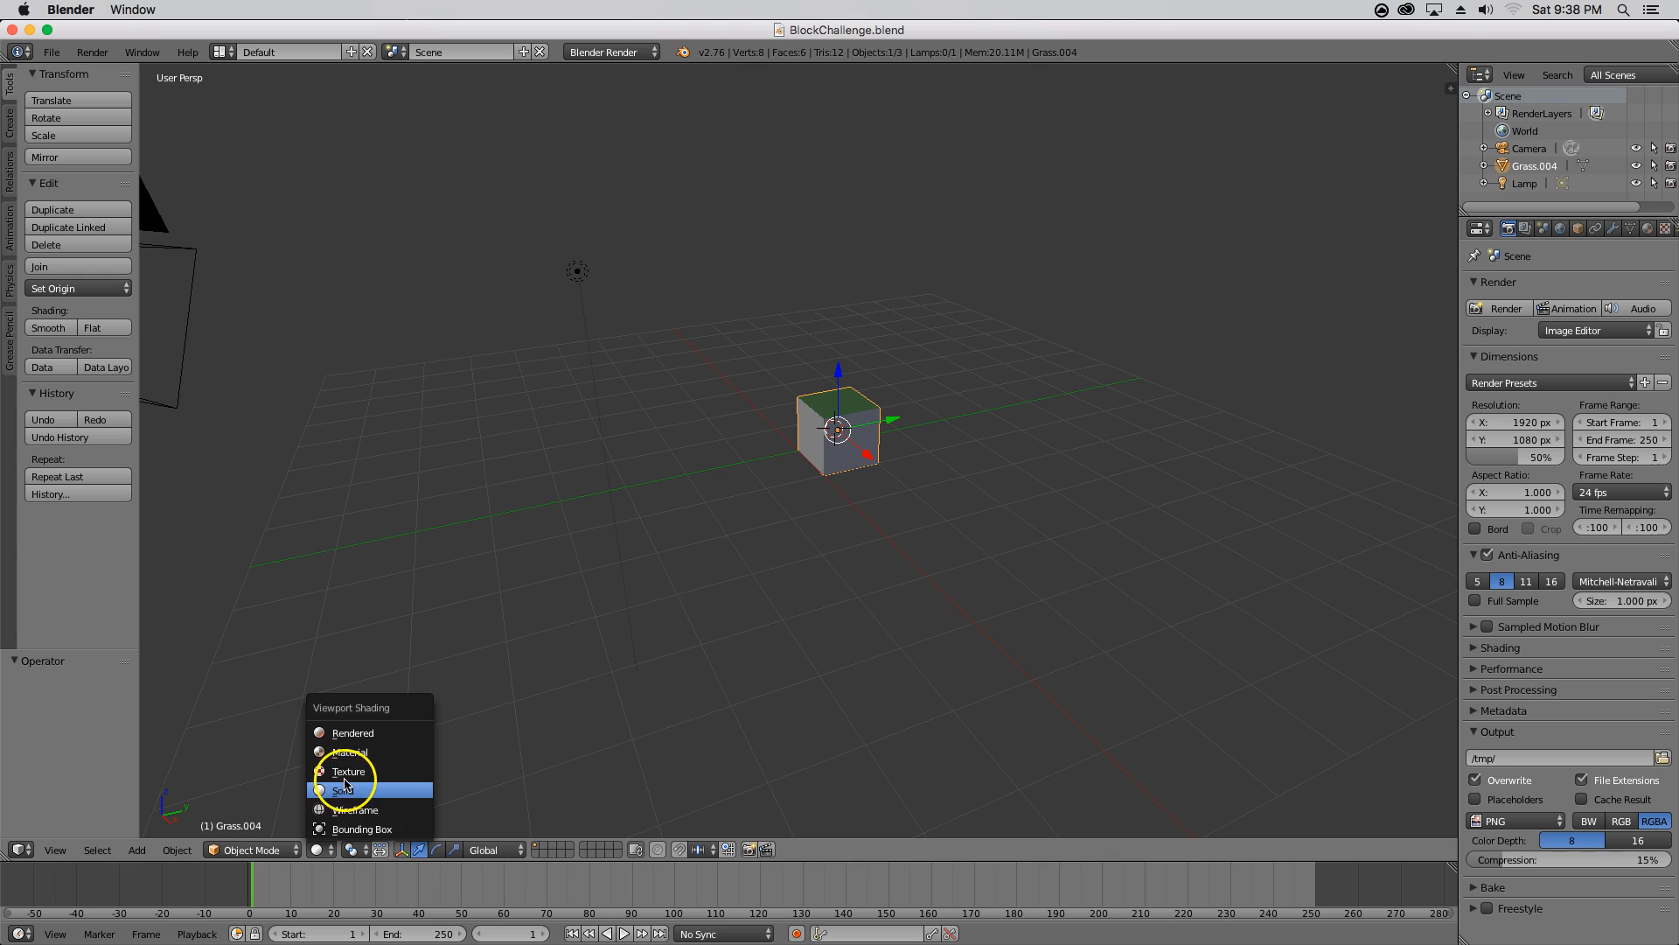
click(347, 771)
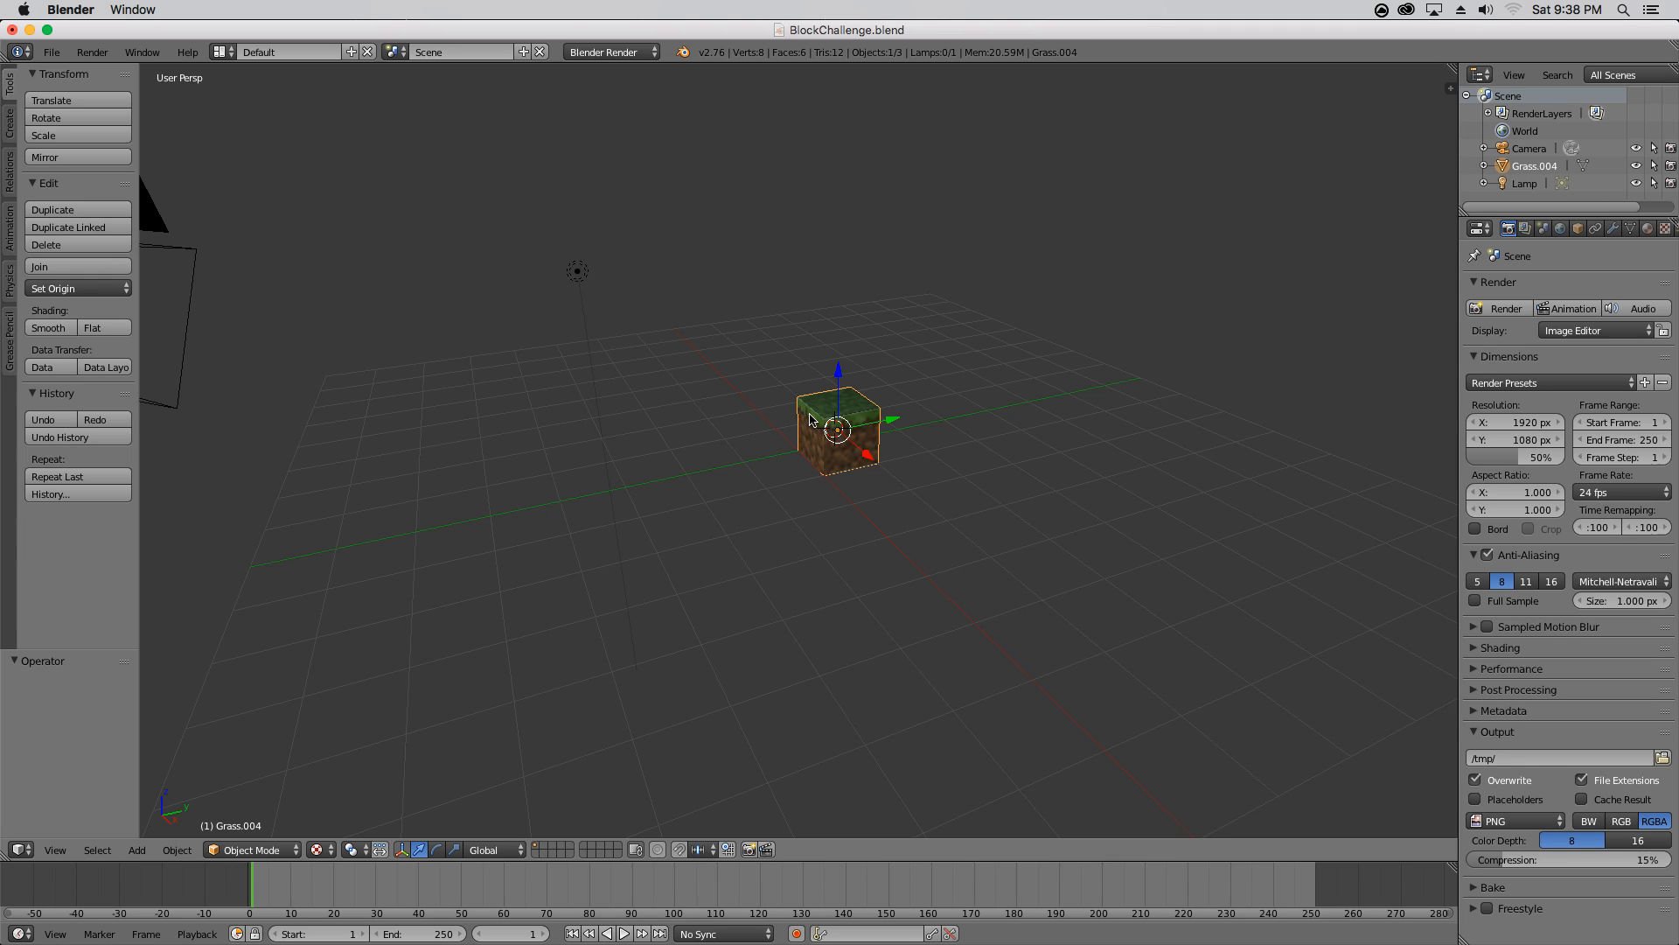
Step: Duplicate the grass block freehand, about 0.76 along Y and 0.62 along Z, and render the scene to check it
key(shift+d)
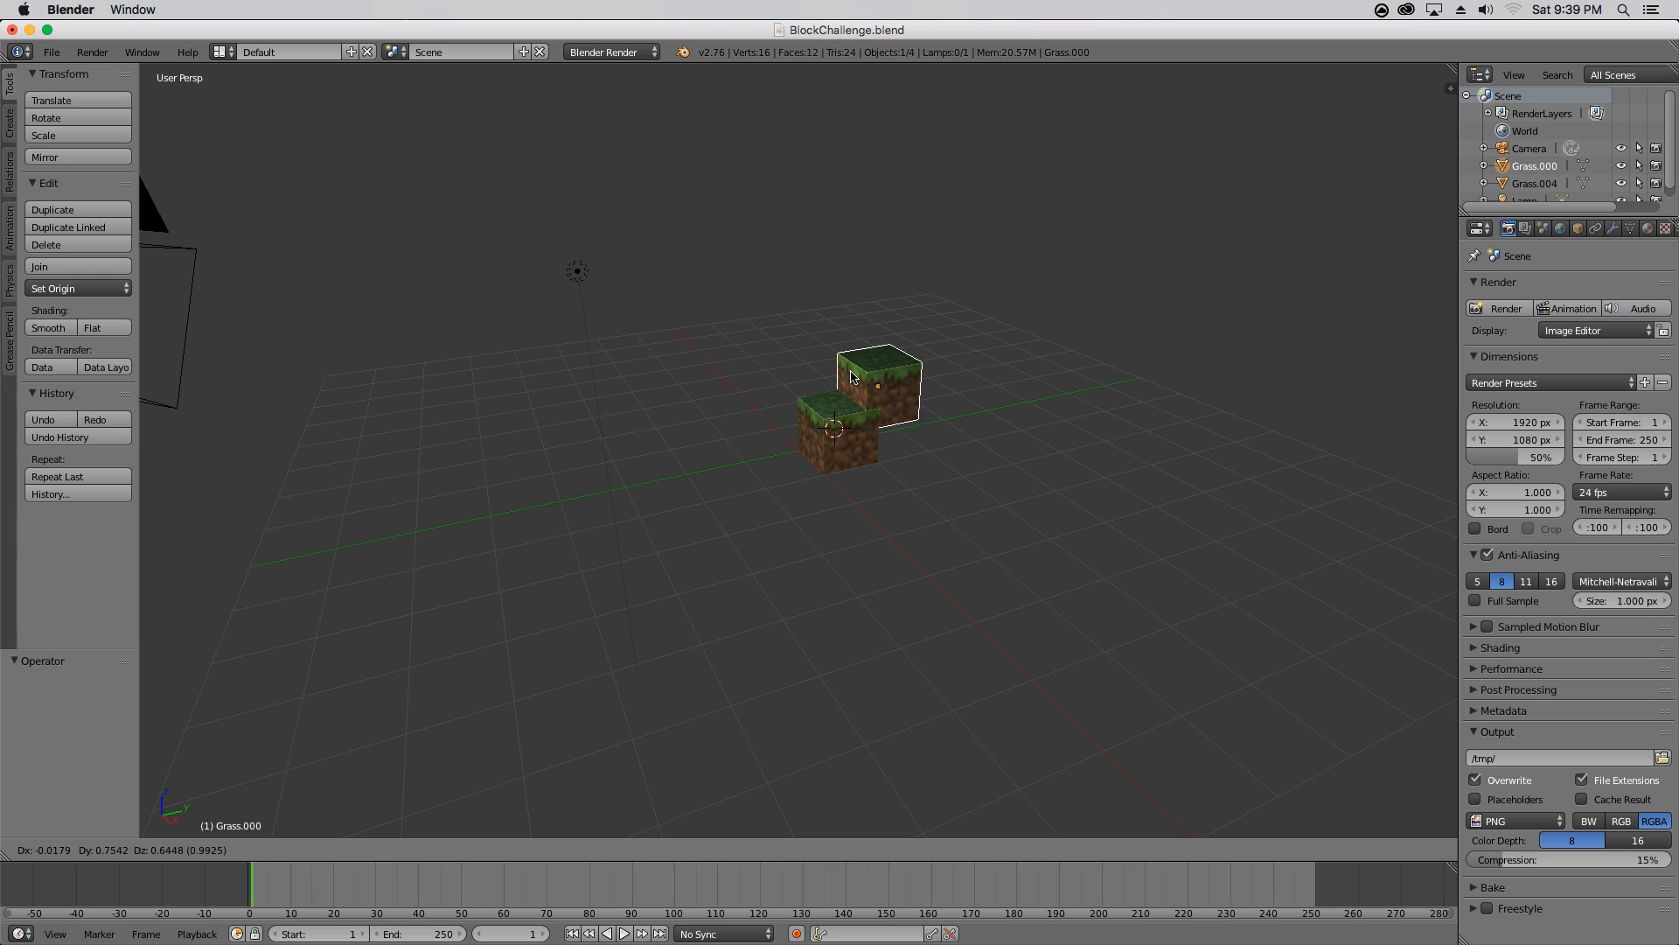
click(850, 378)
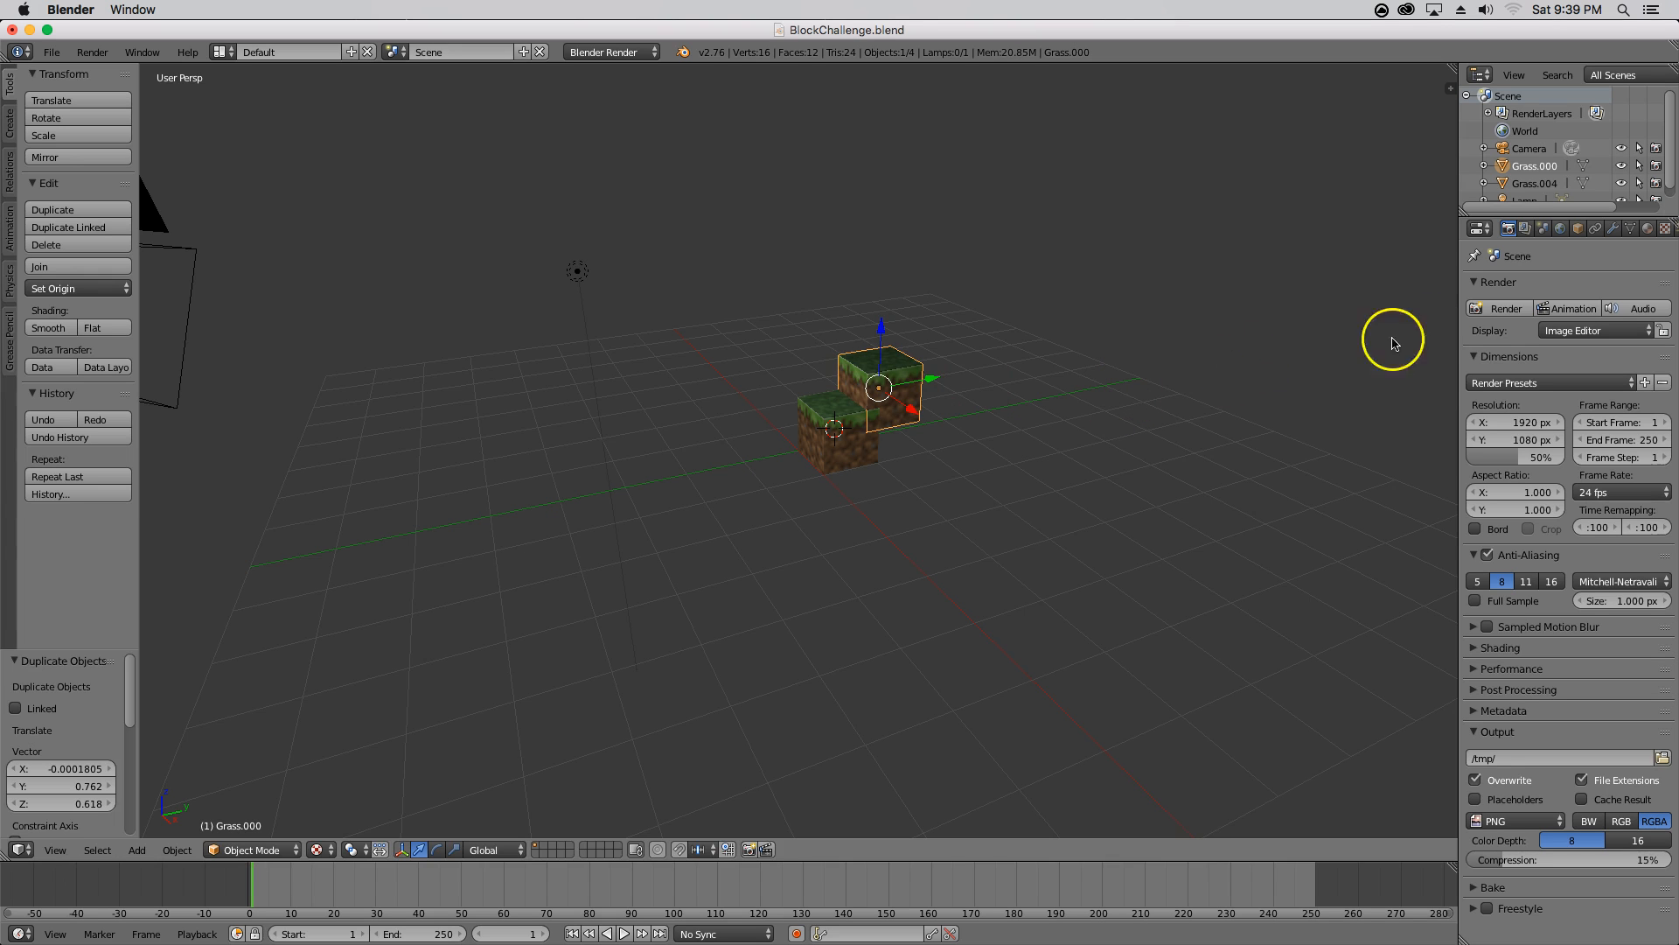
click(1503, 308)
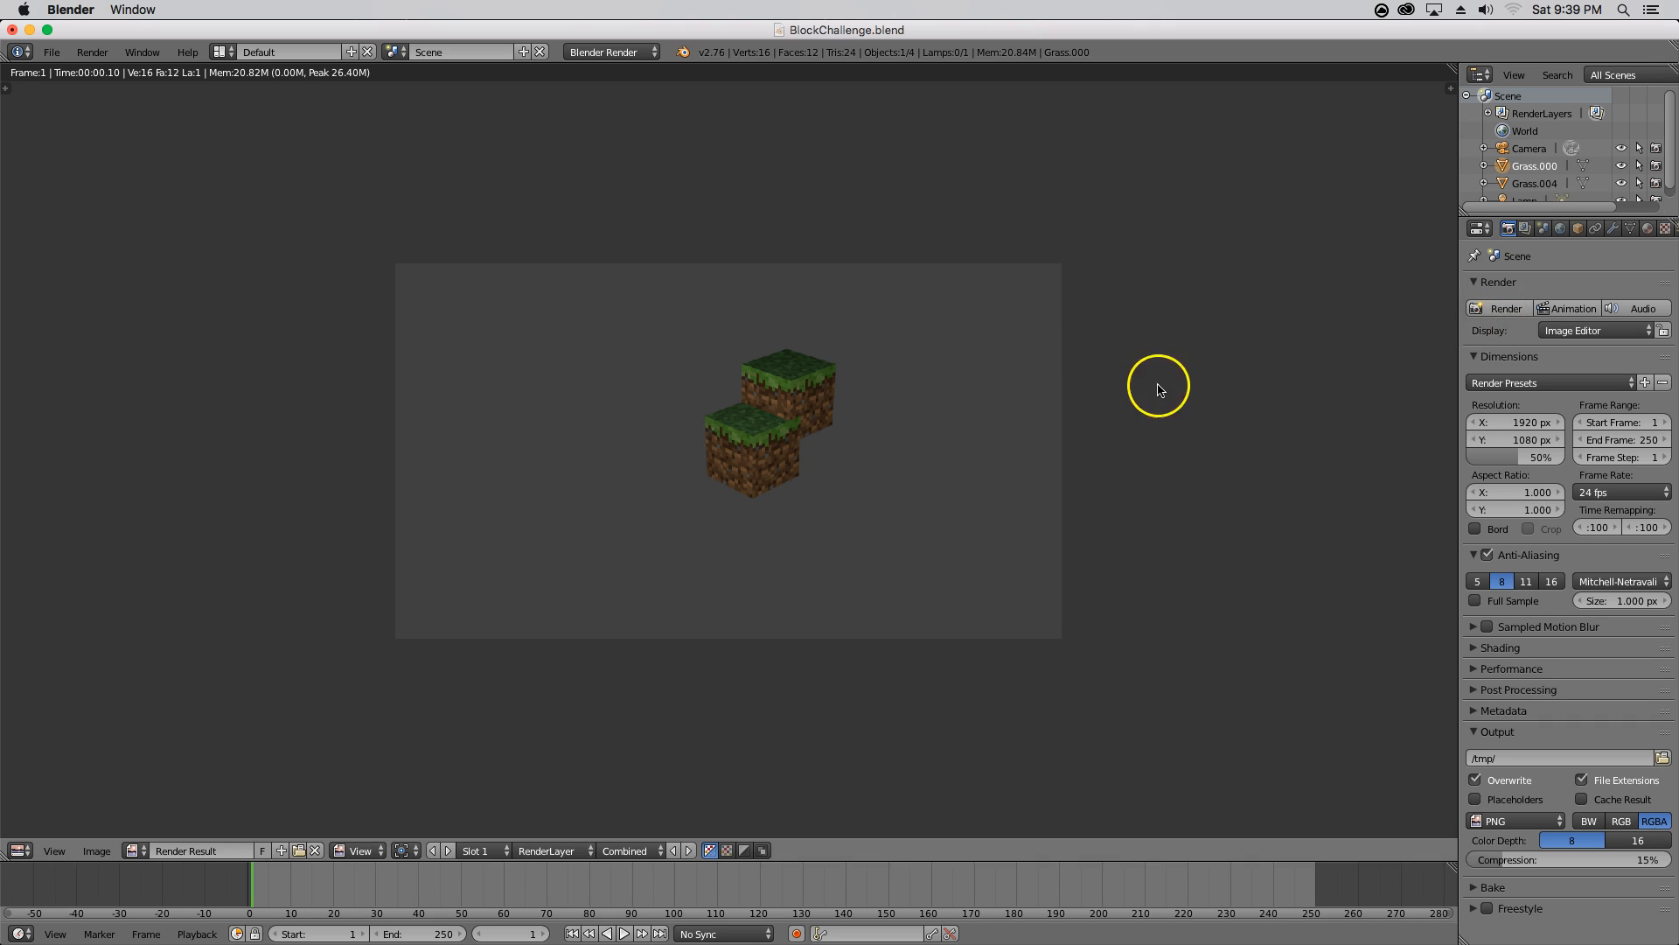
key(Escape)
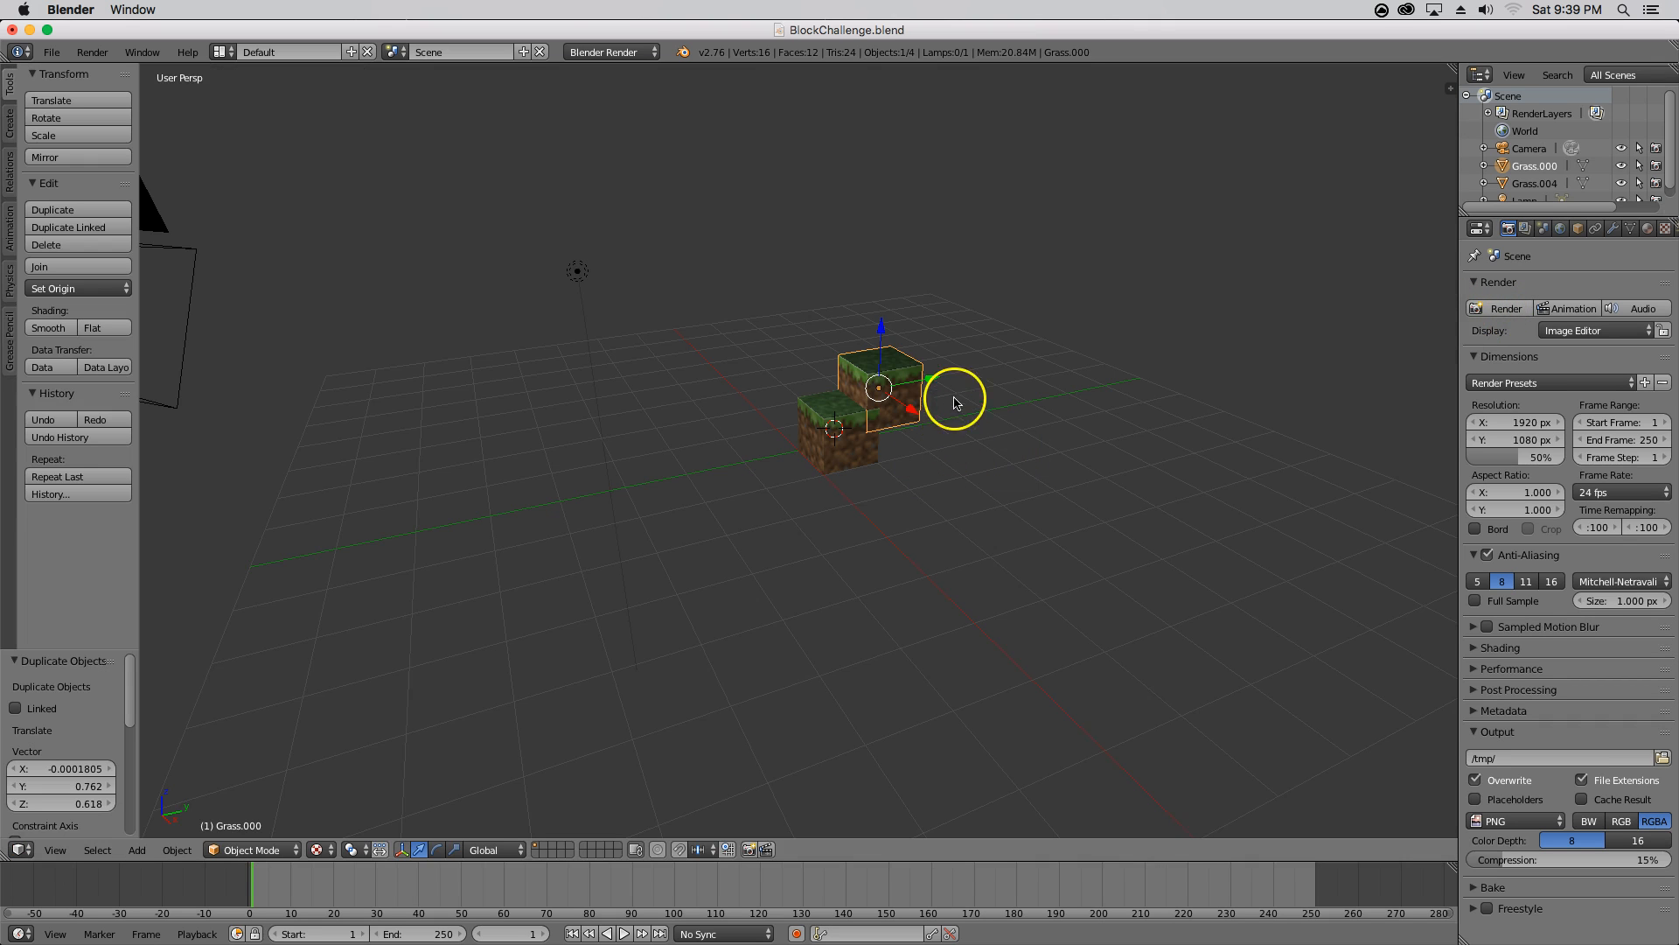
Step: Duplicate the raised block freehand, offset about 0.24 in X, 0.76 in Y and 0.17 in Z
right_click(893, 366)
key(shift+d)
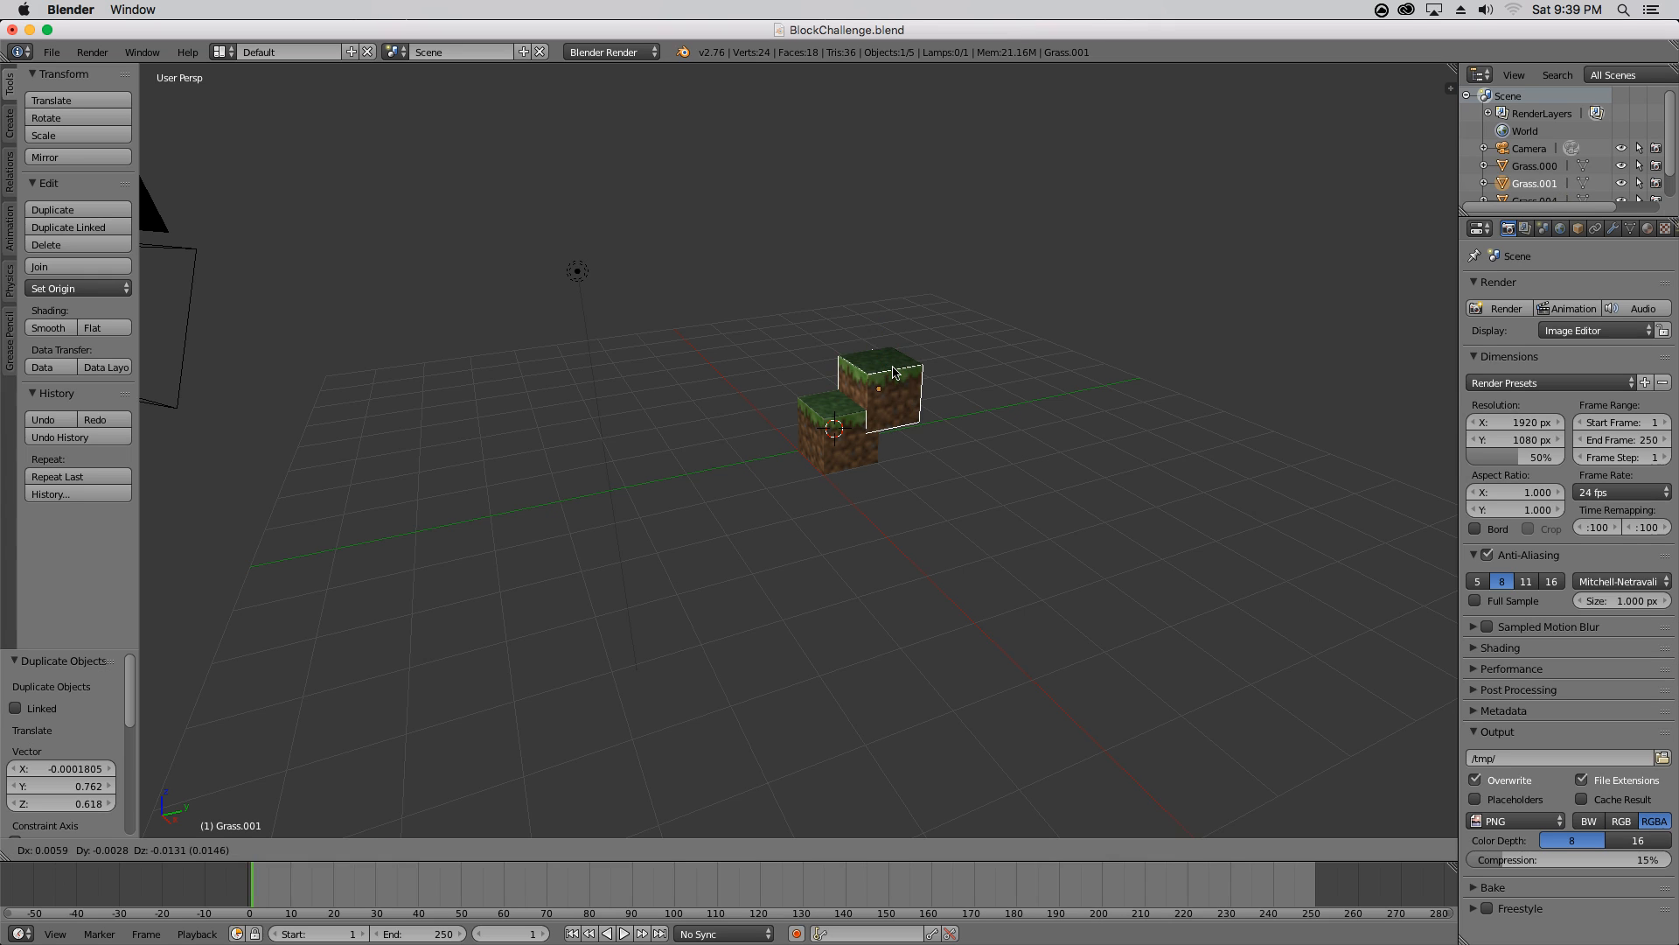
click(941, 360)
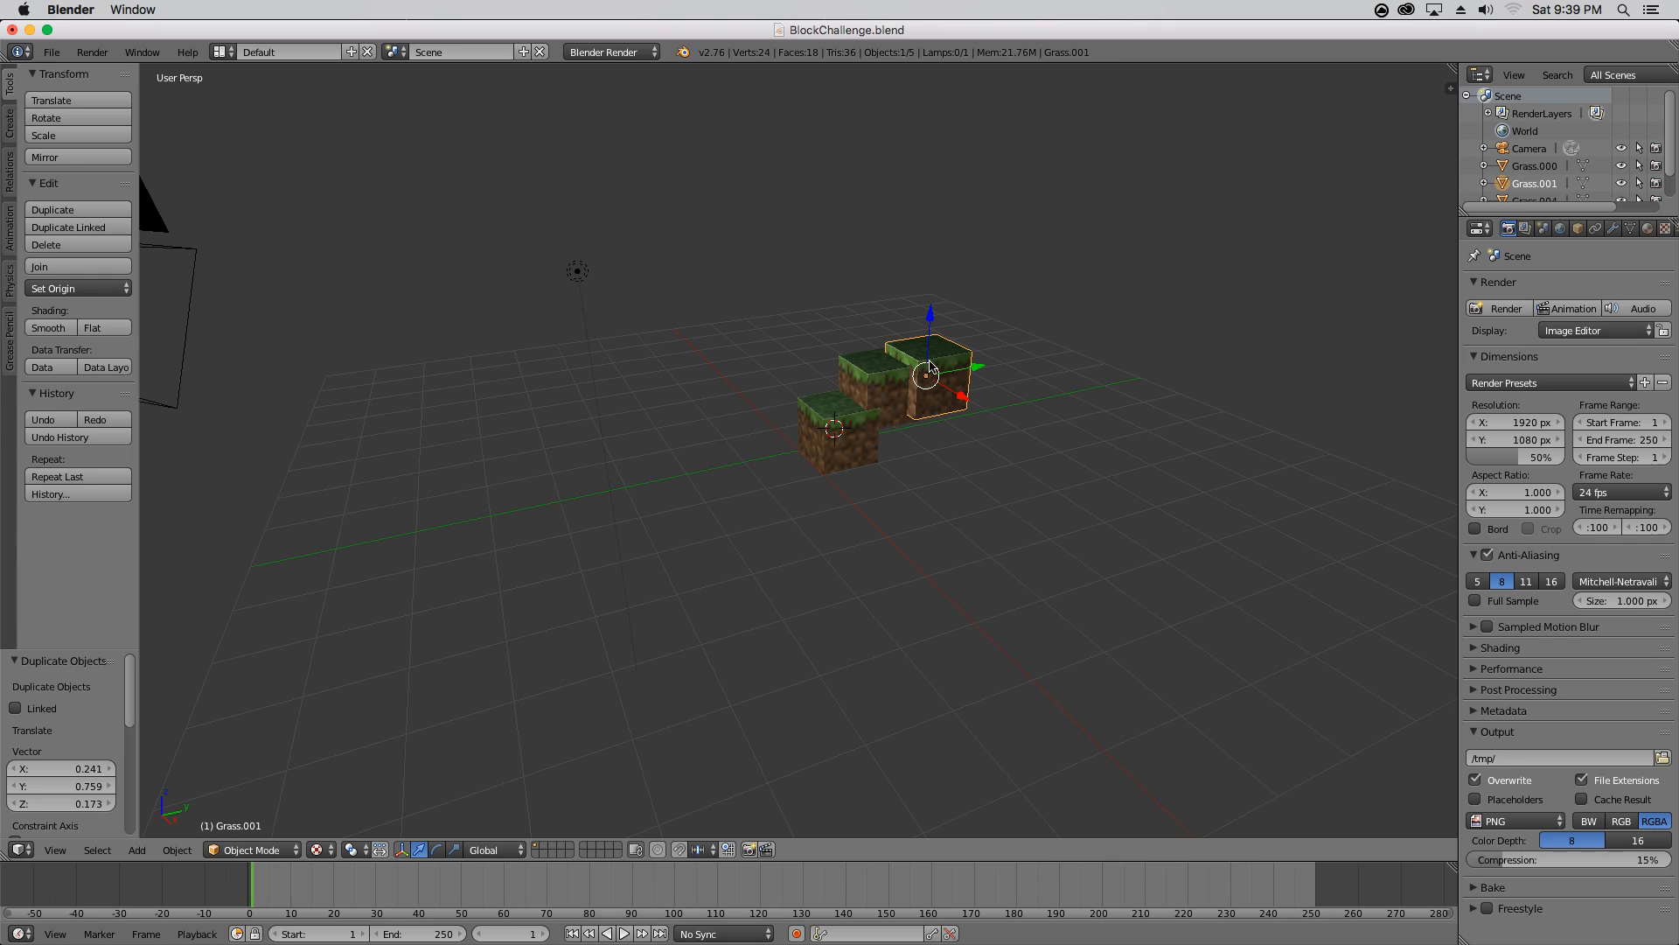
Step: Delete both freehand copies, leaving only the original grass block
key(x)
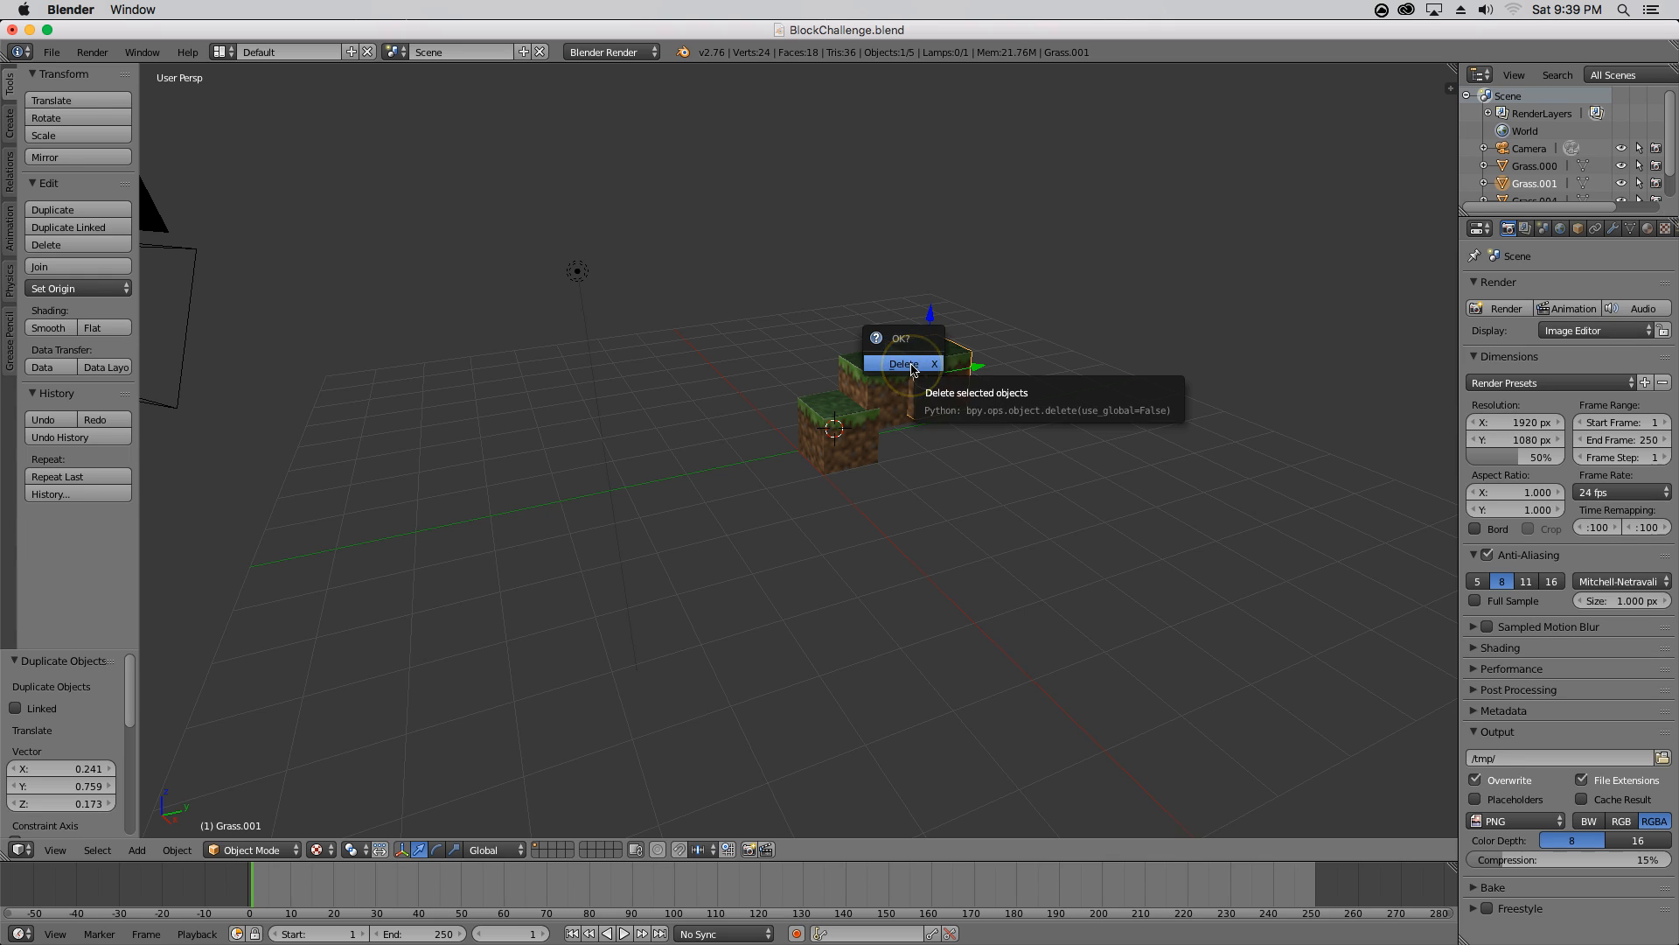
click(905, 364)
right_click(901, 391)
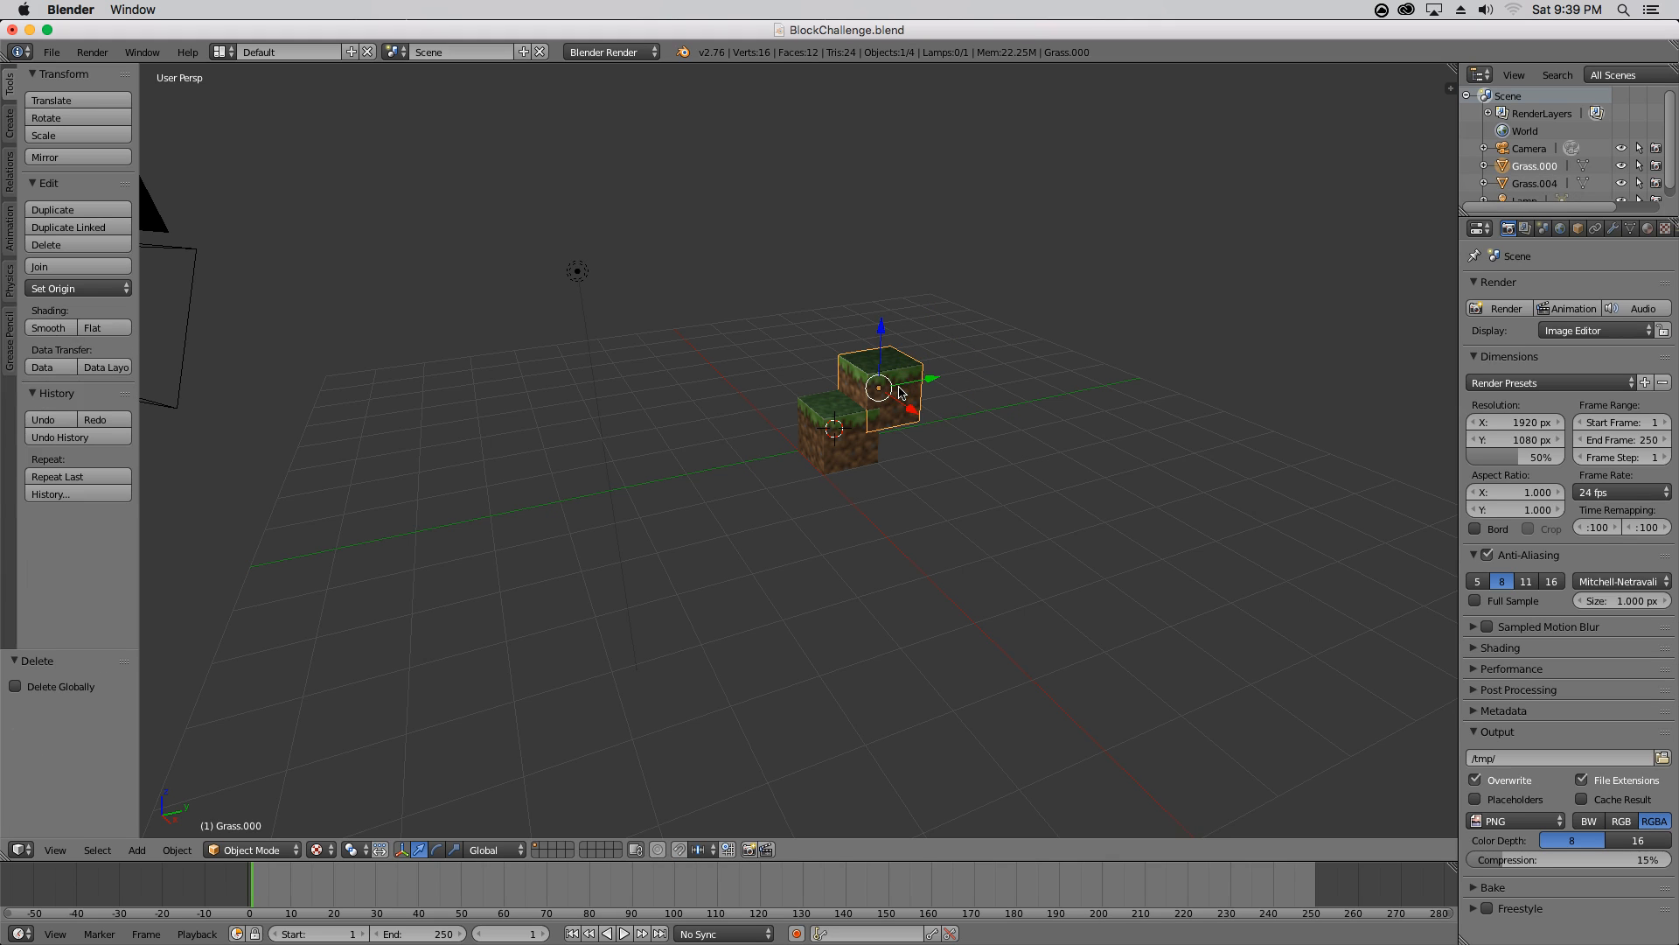
key(x)
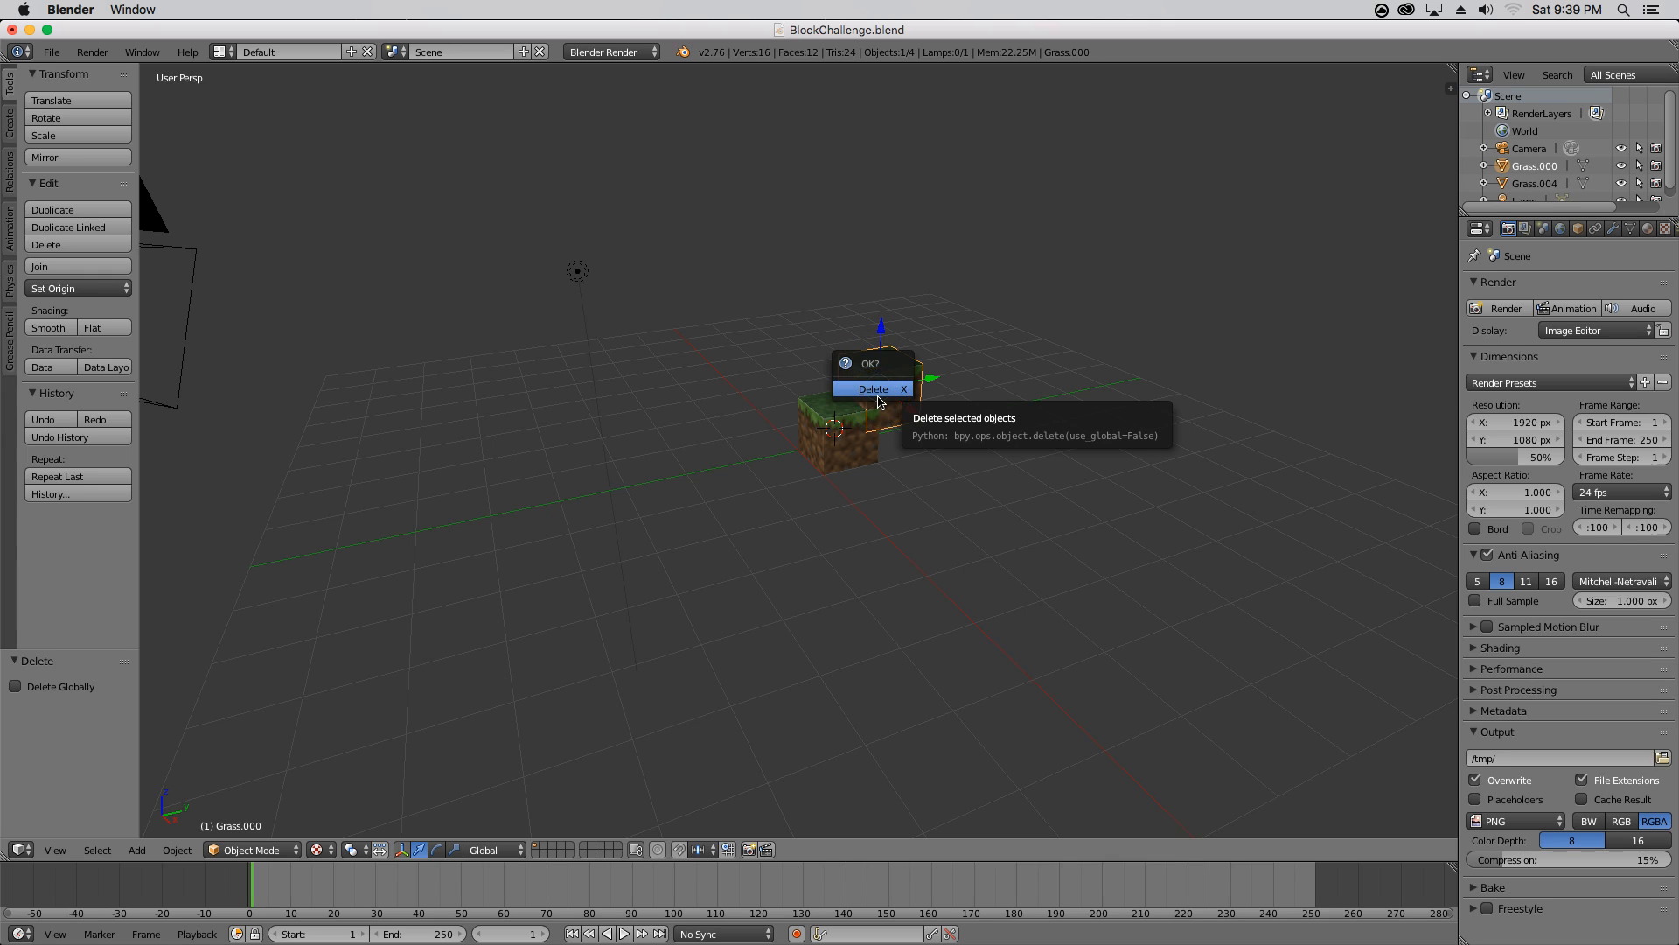
click(875, 390)
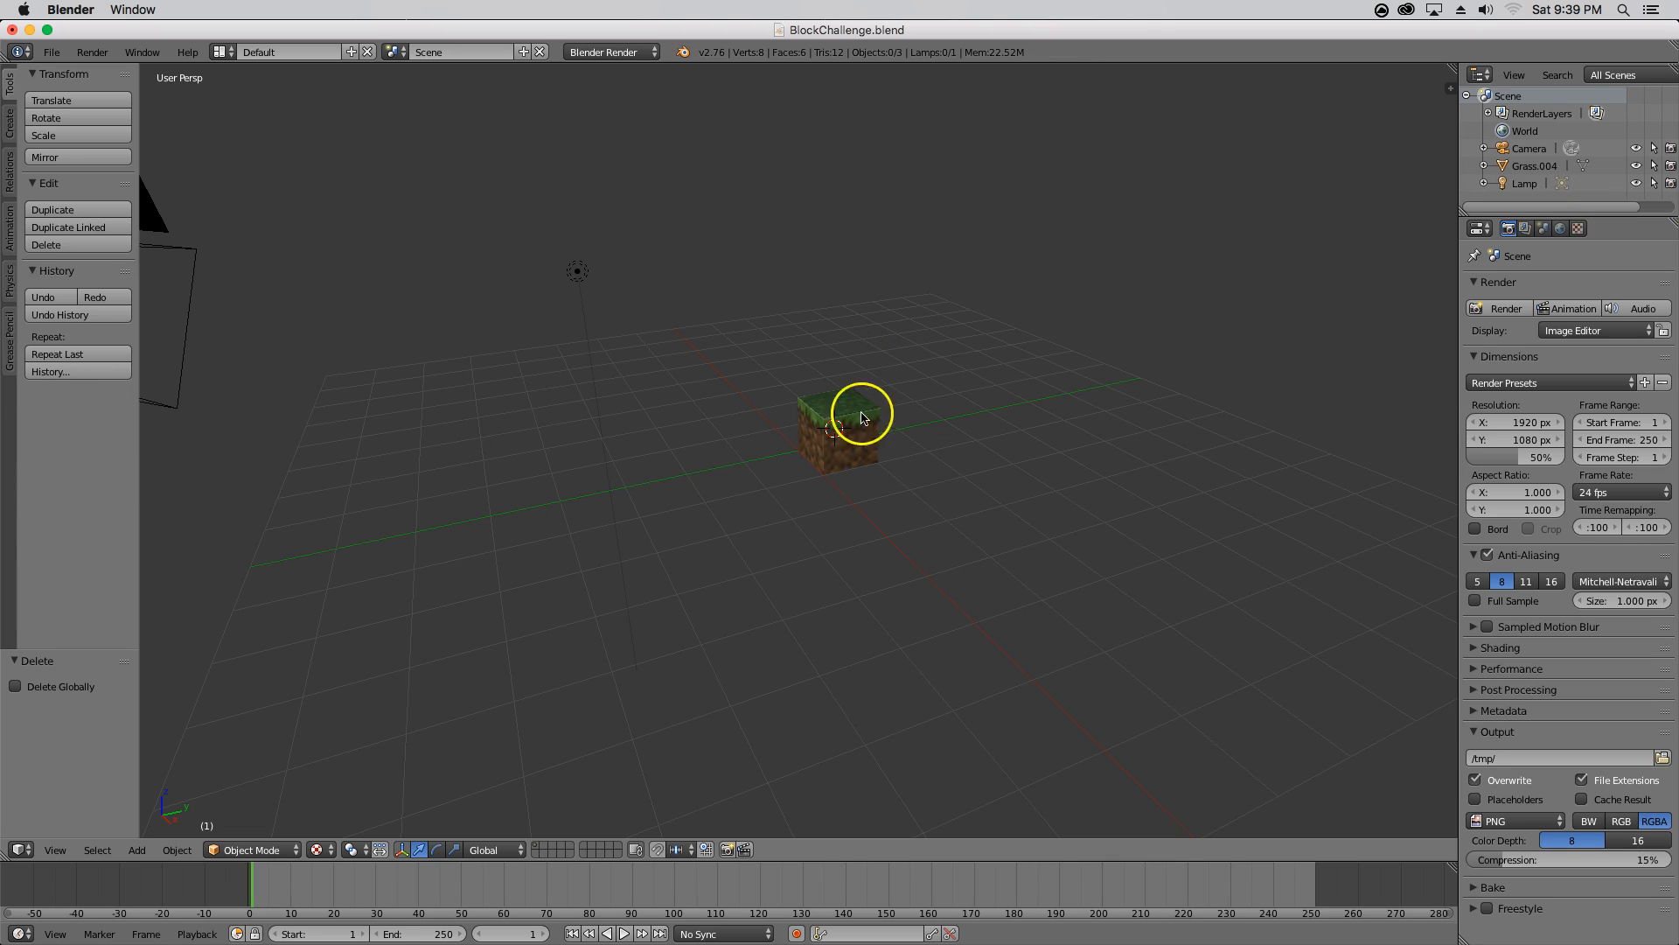
Step: Duplicate the original grass block with grid snapping, exactly 1 unit along Y, flush against the first block
right_click(856, 416)
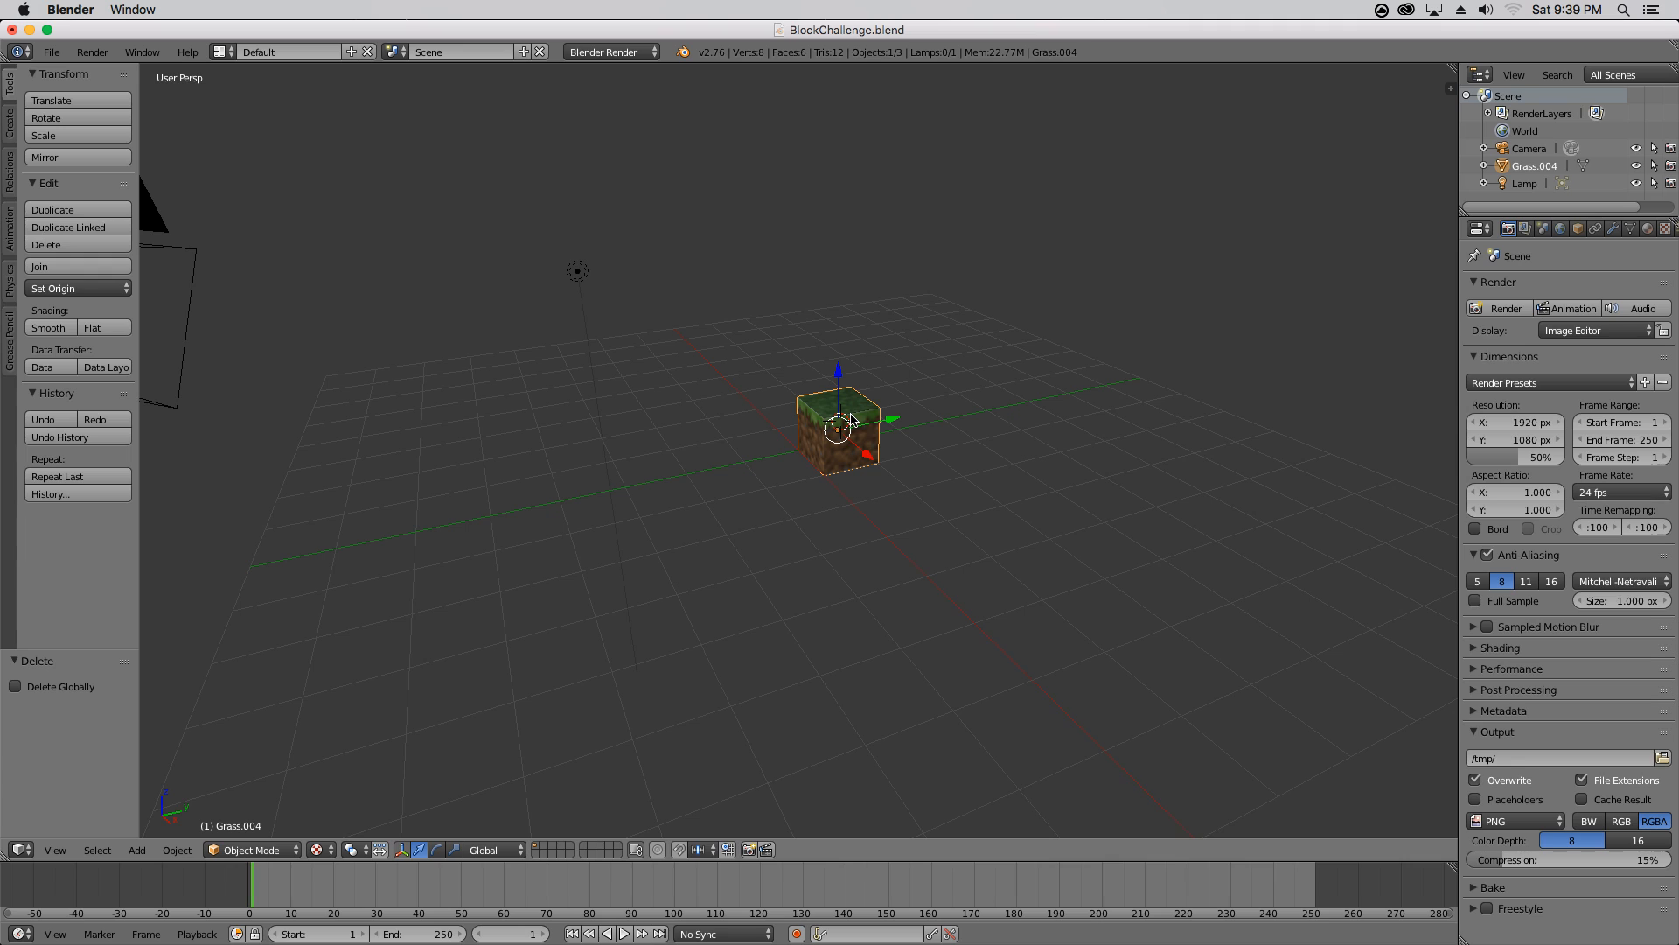
key(shift+d)
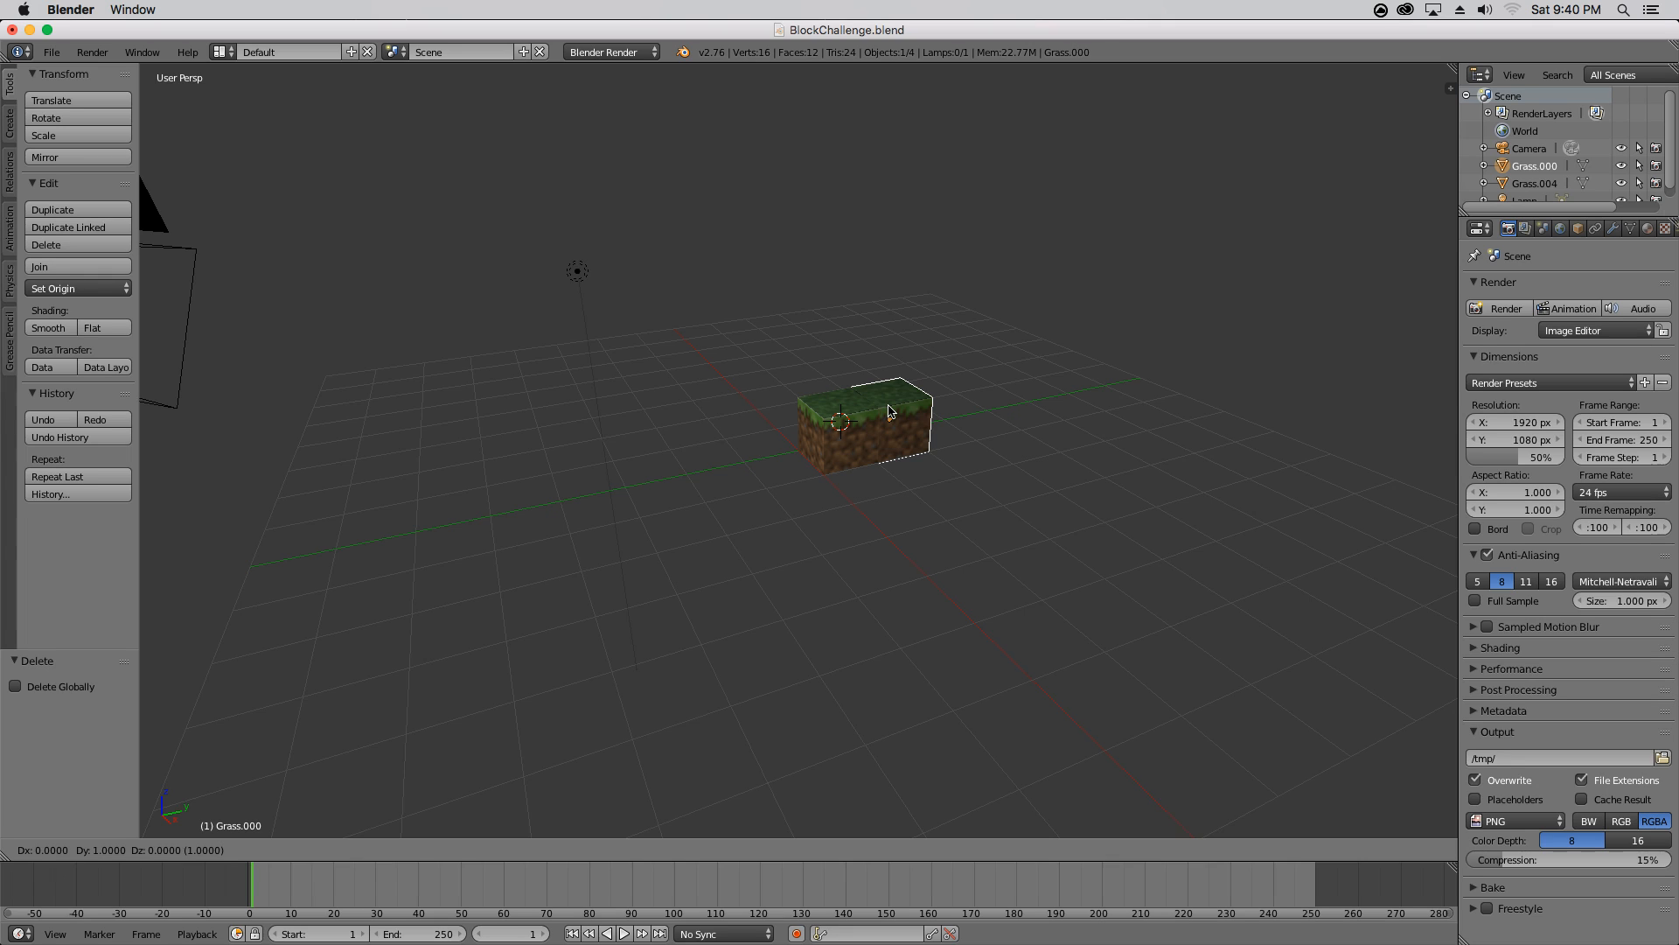
click(890, 410)
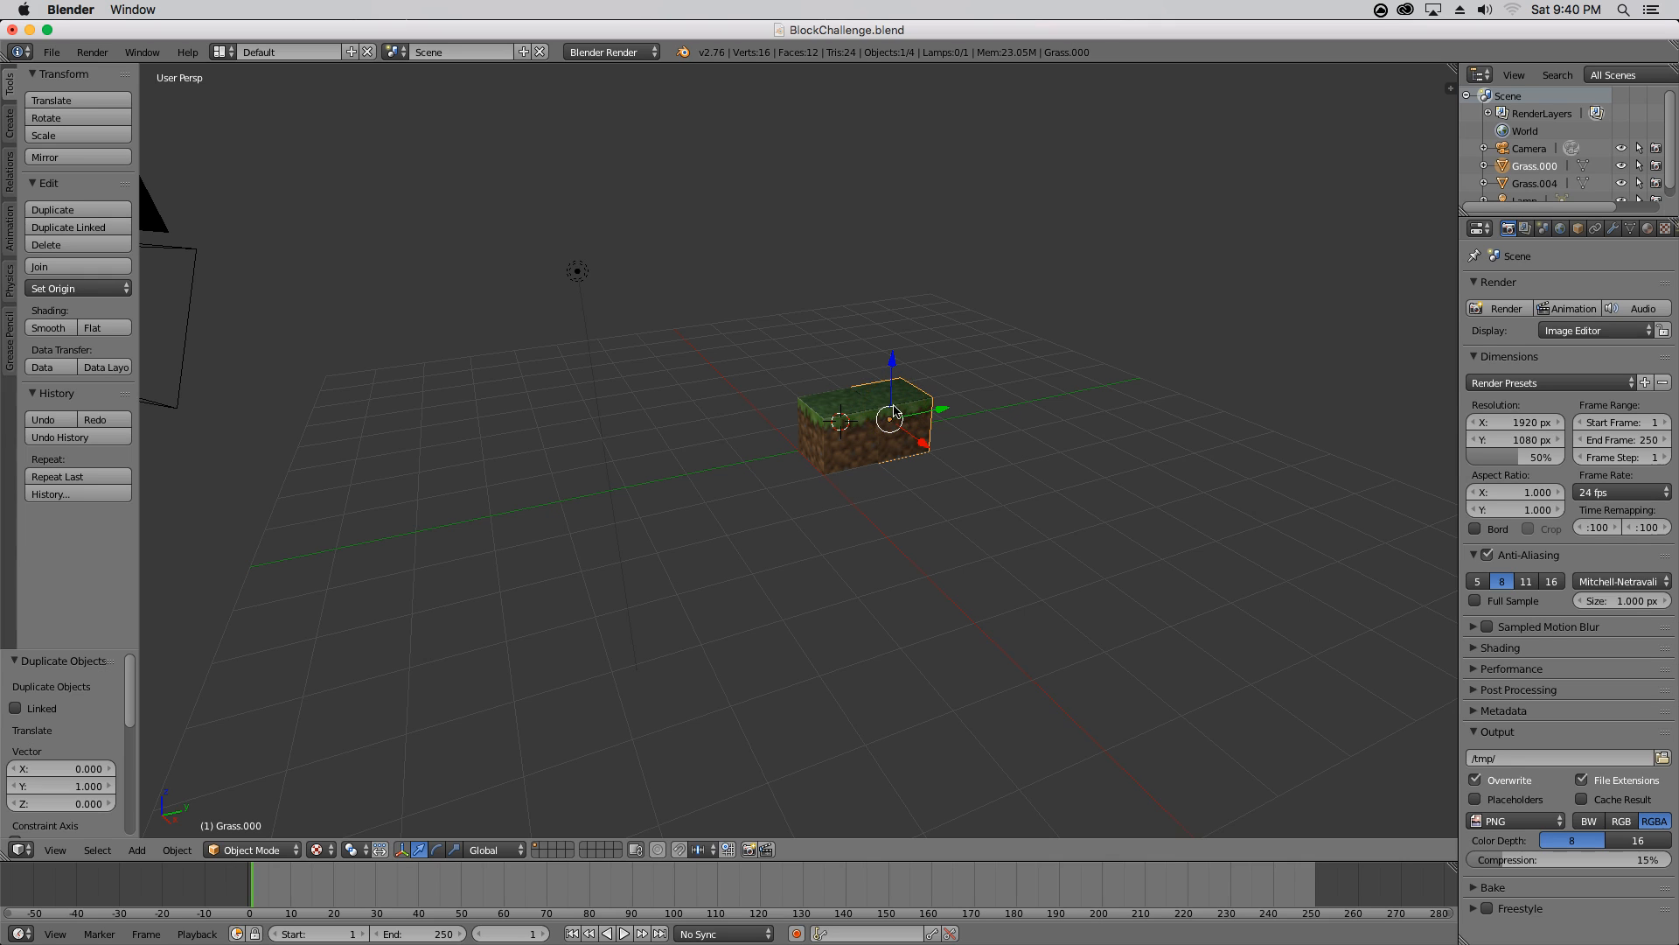
Step: Duplicate the second block with grid snapping, 1 unit further along Y, to extend the row
key(shift+d)
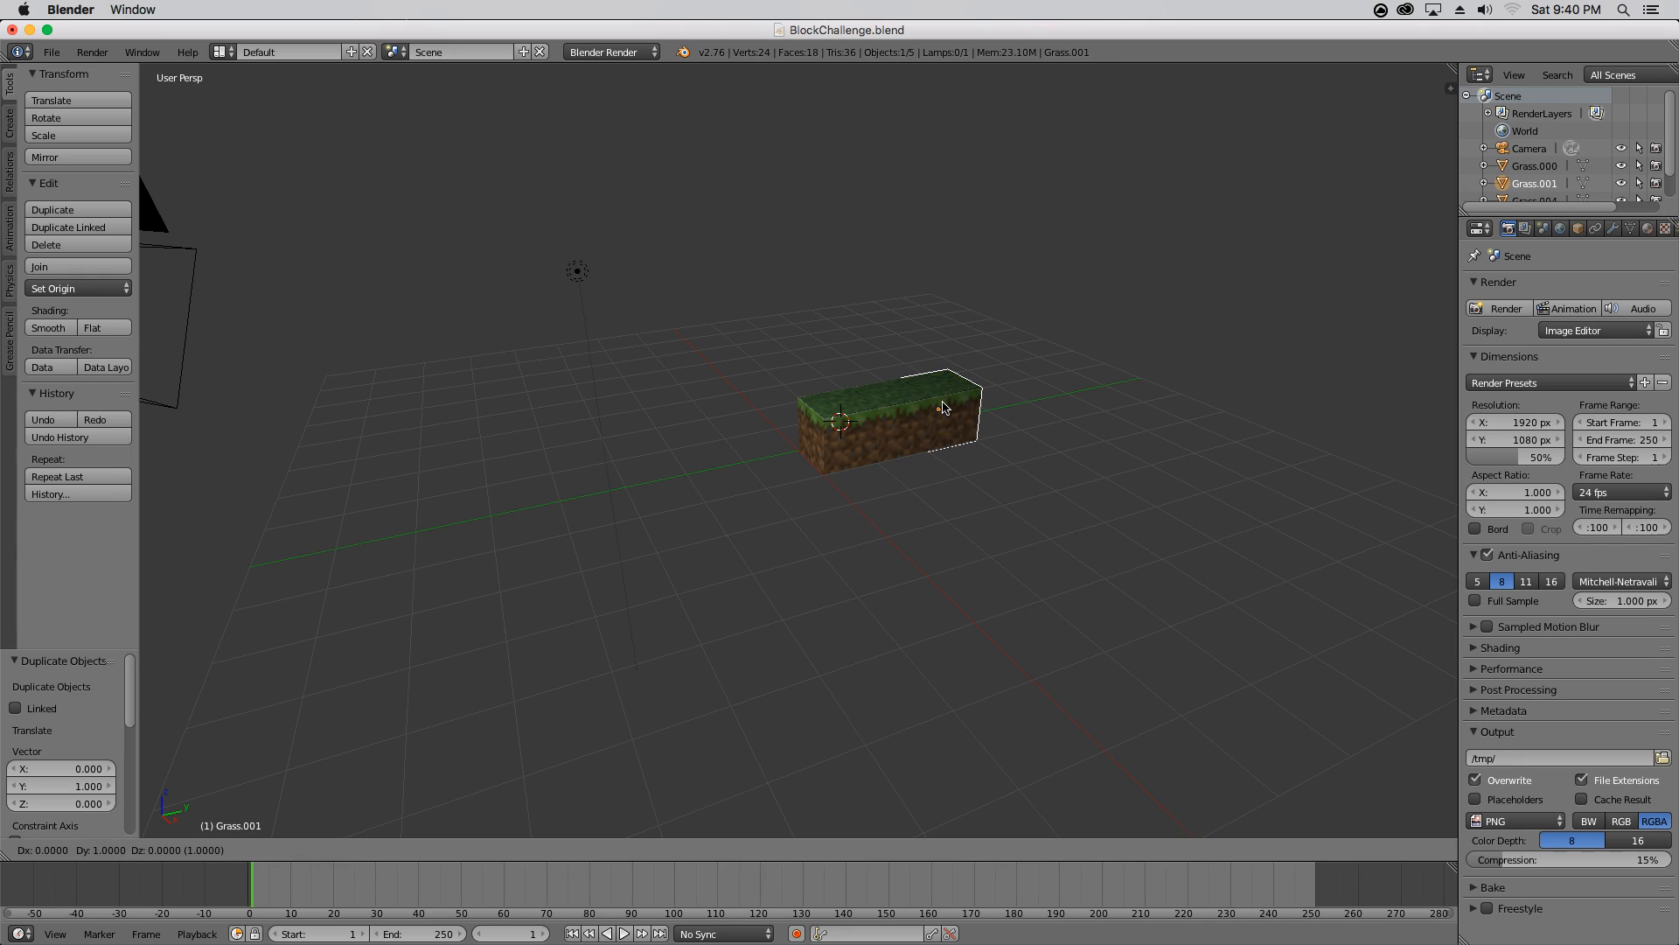
key(ctrl)
key(ctrl)
key(ctrl)
key(ctrl)
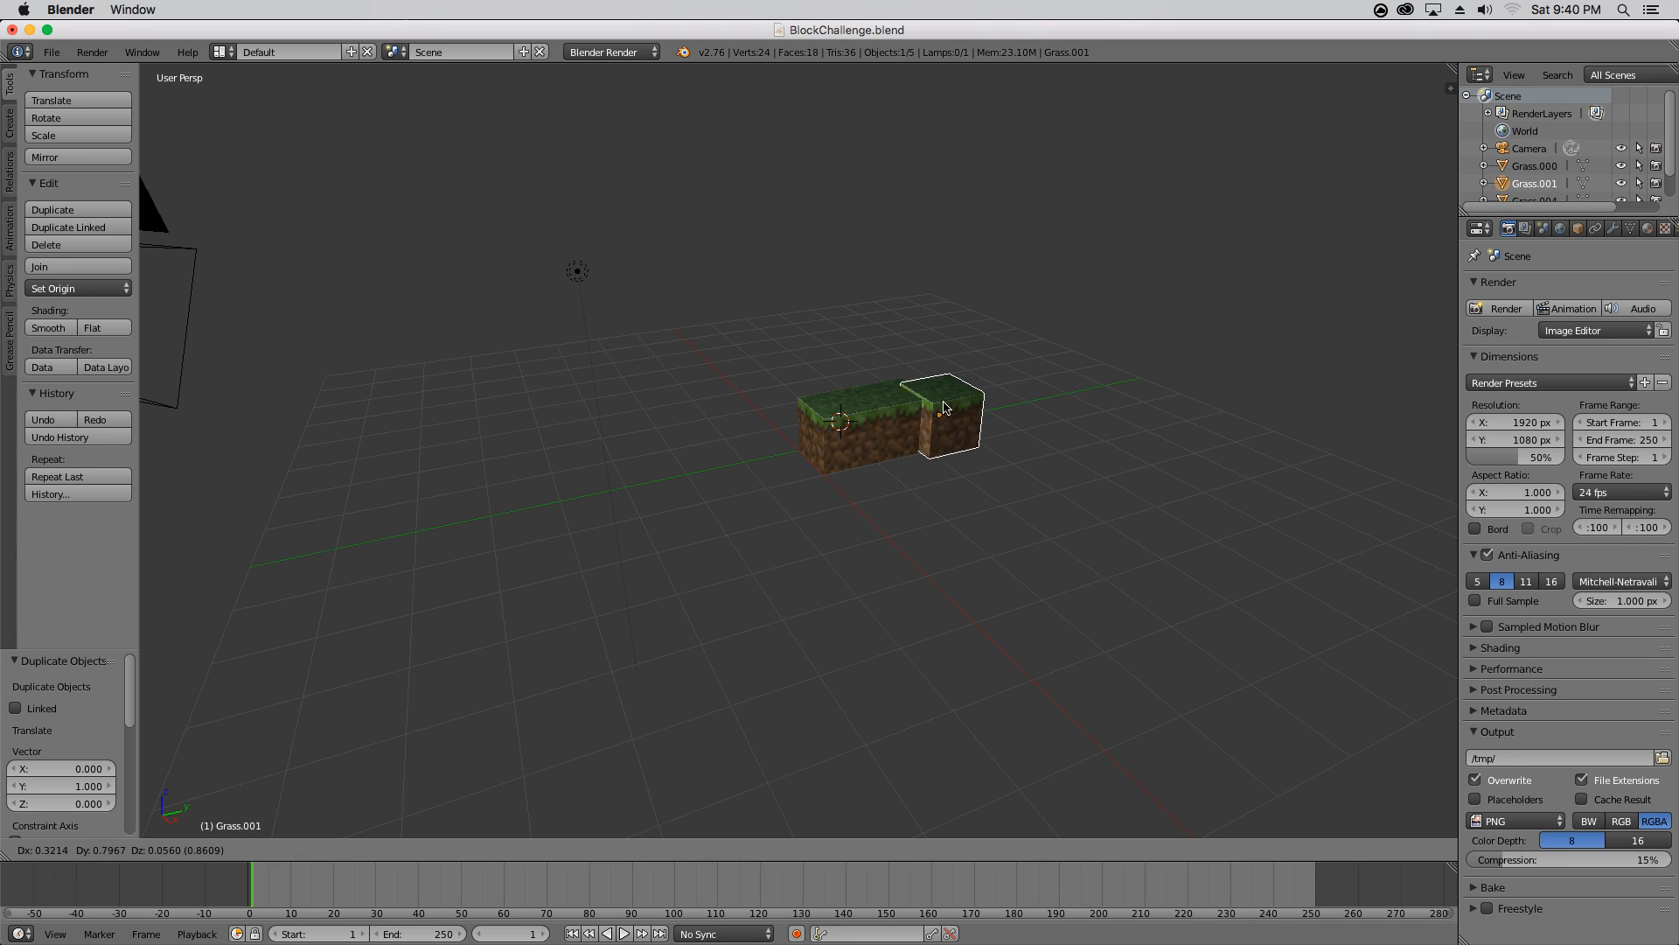
key(ctrl)
key(ctrl)
key(ctrl)
key(ctrl)
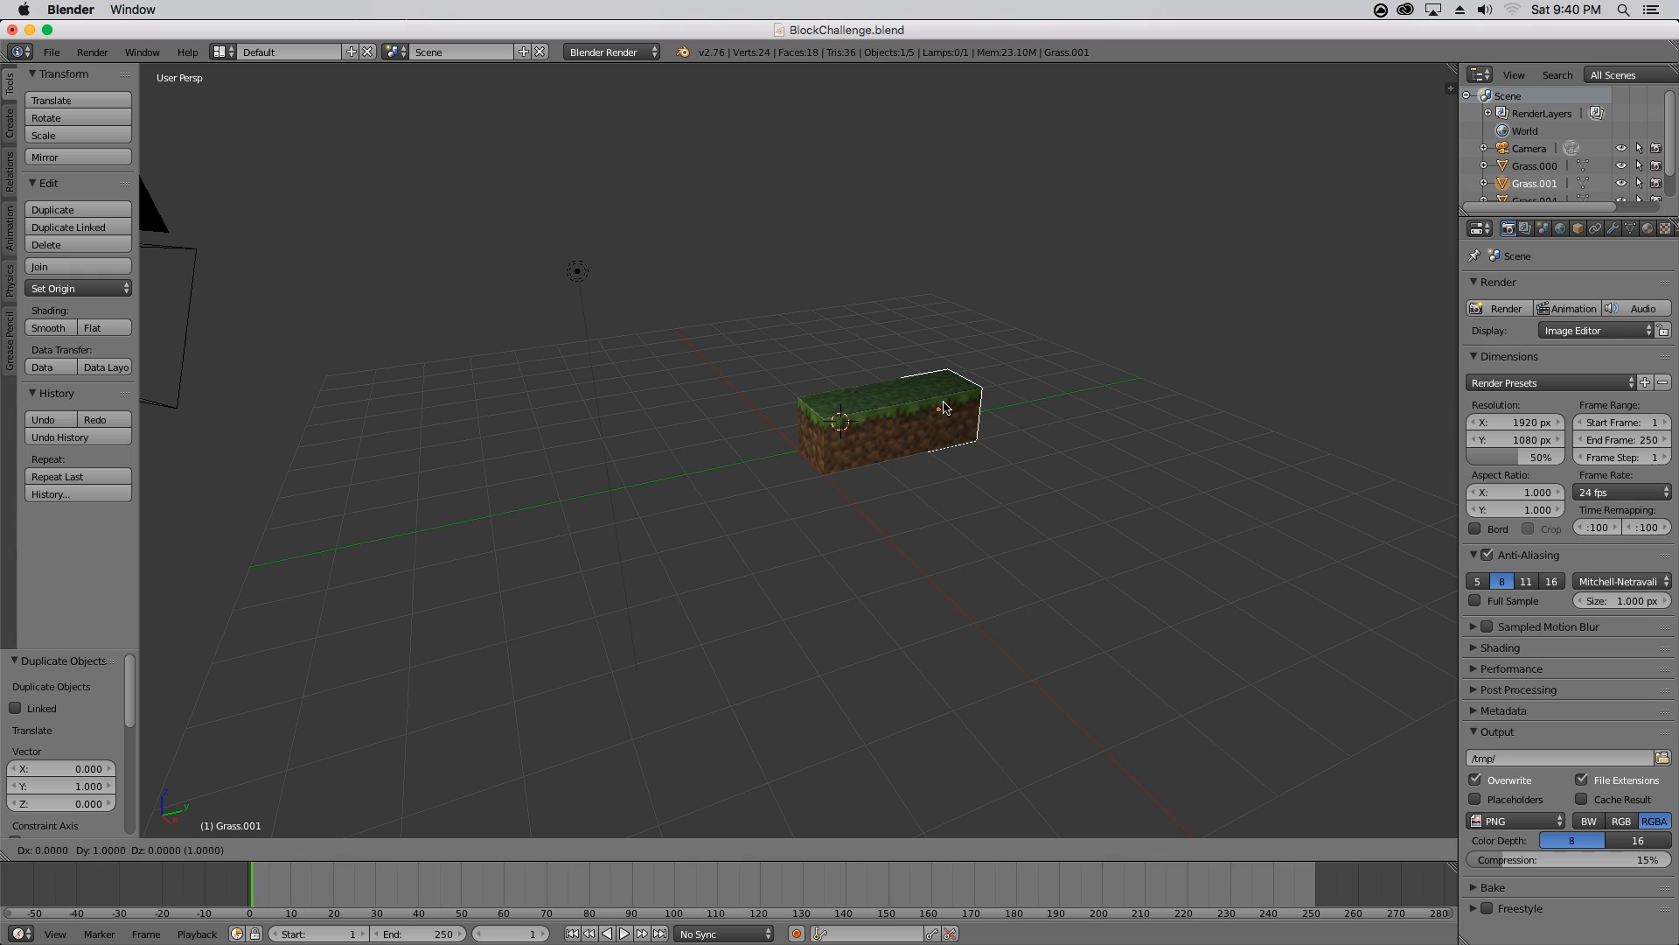
key(Return)
click(956, 466)
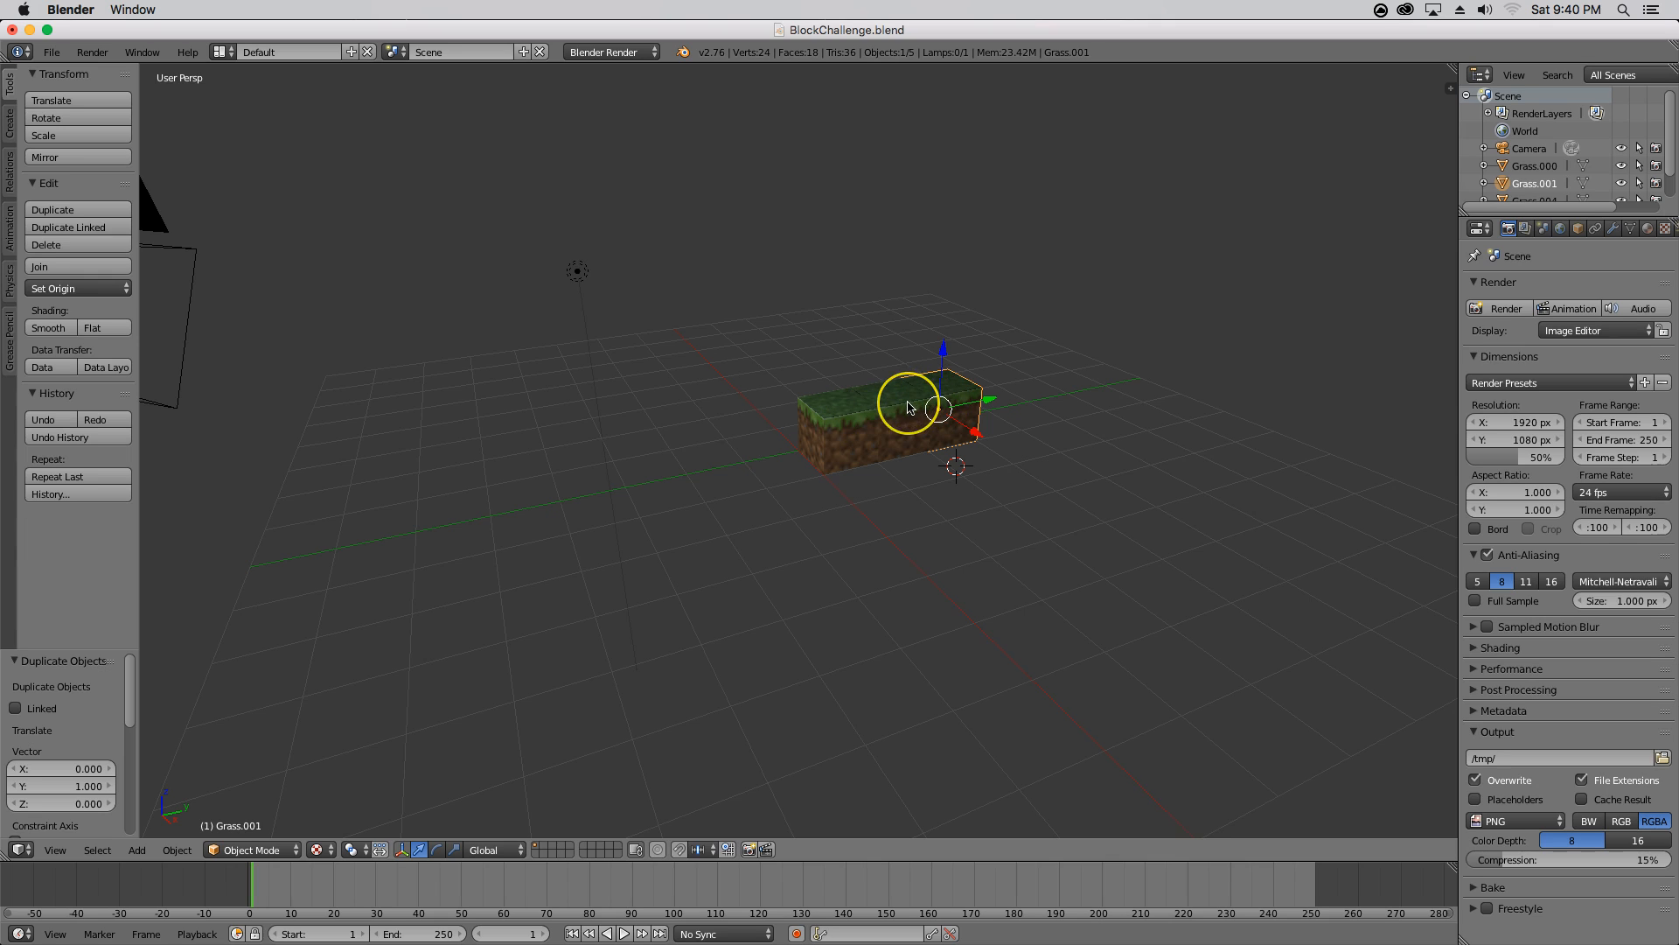
Step: Delete the original grass block at the start of the row
right_click(846, 429)
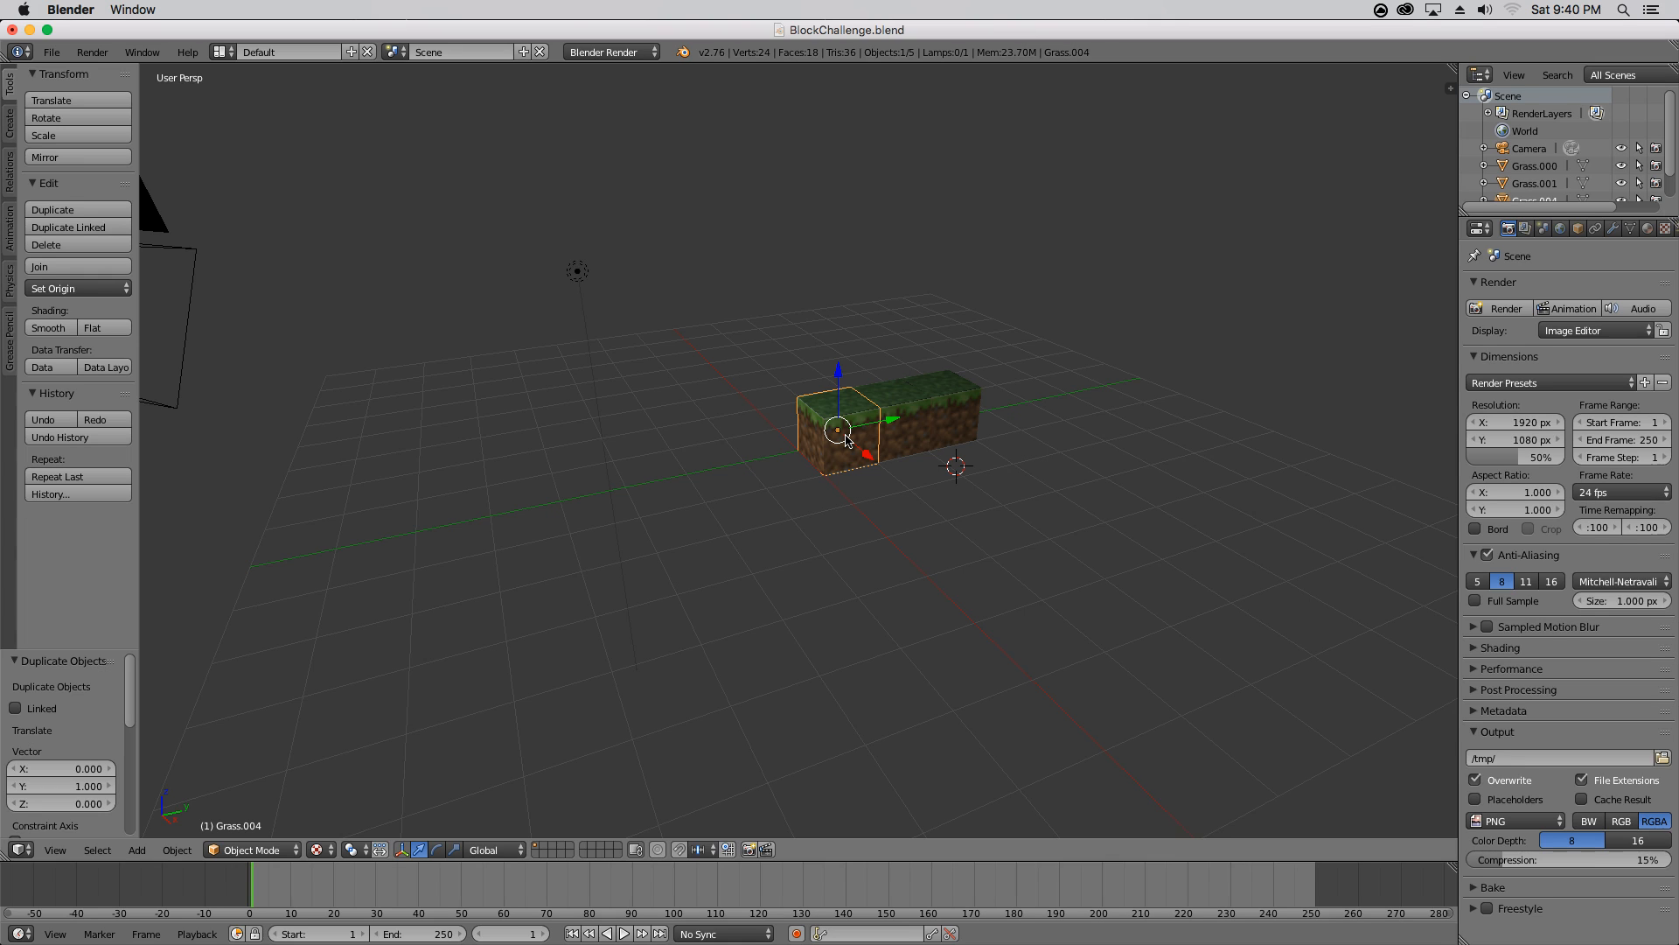
key(x)
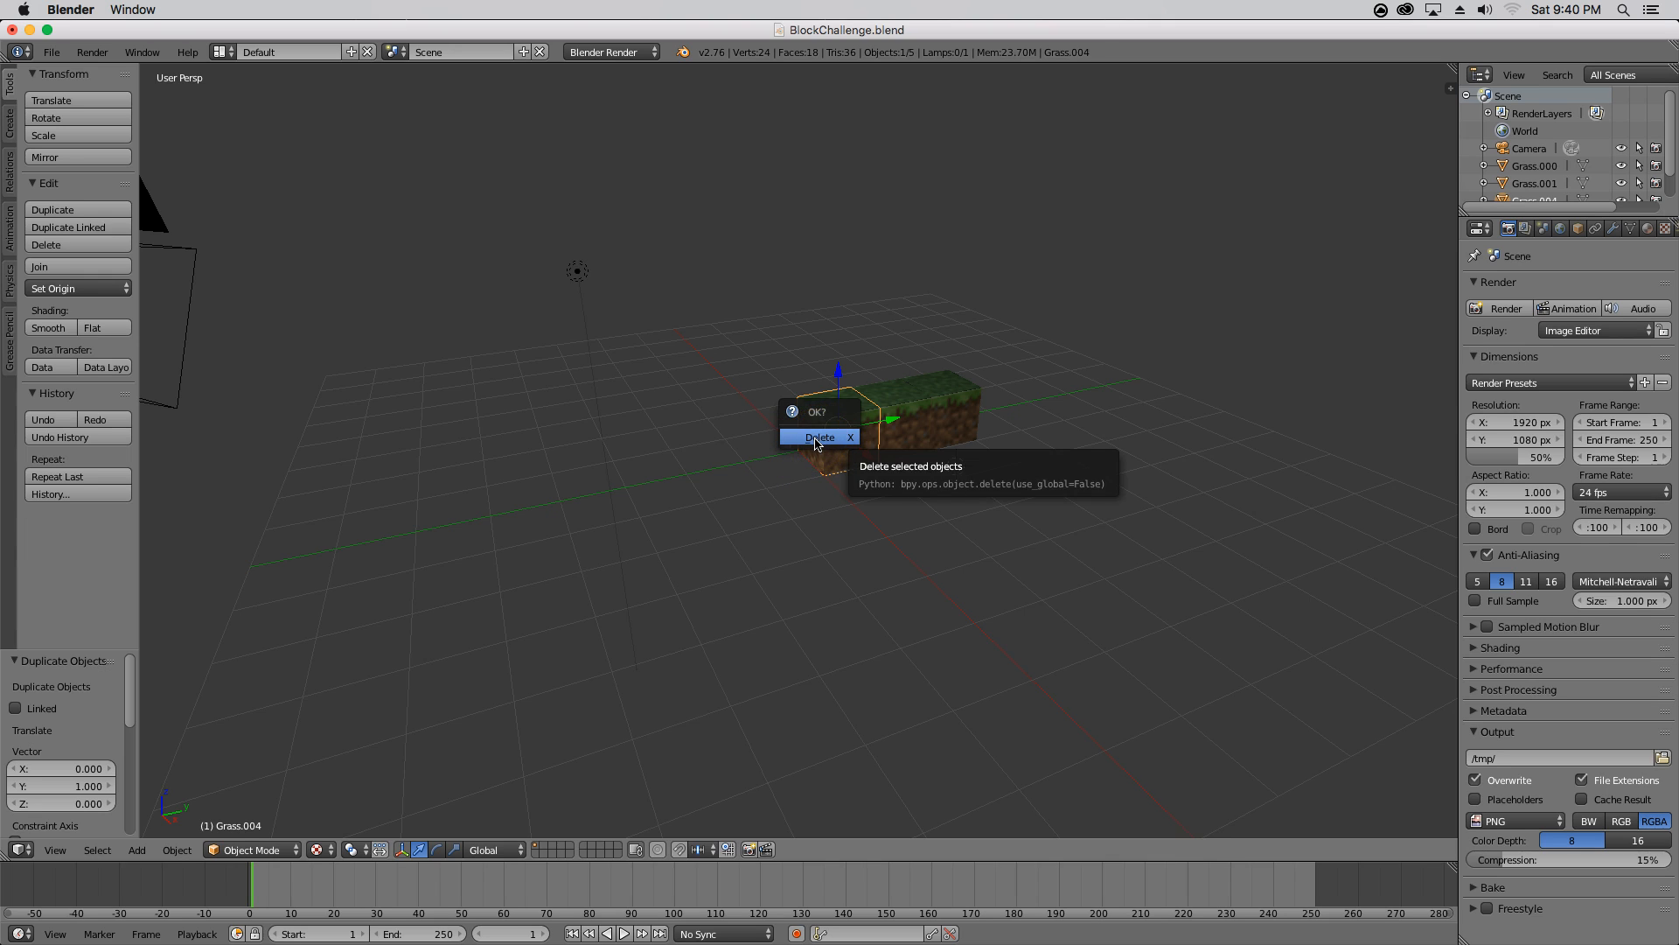
click(815, 438)
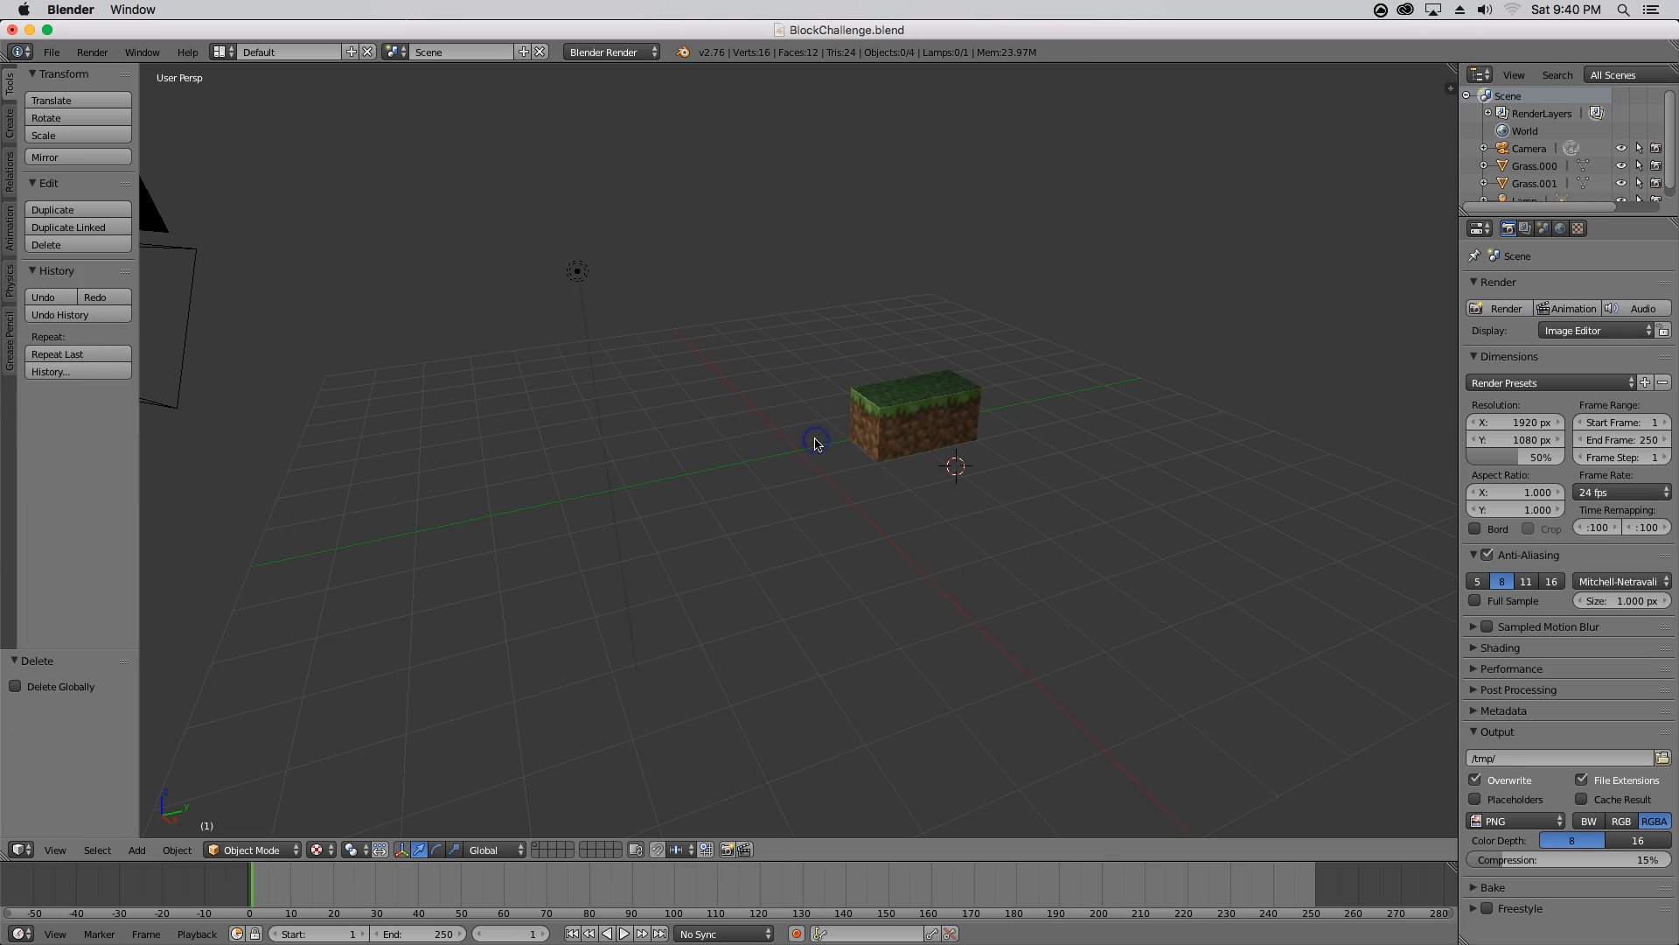
Step: Duplicate the nearer remaining grass block and place the copy -1 unit along Y, in the gap at the row's start
right_click(891, 425)
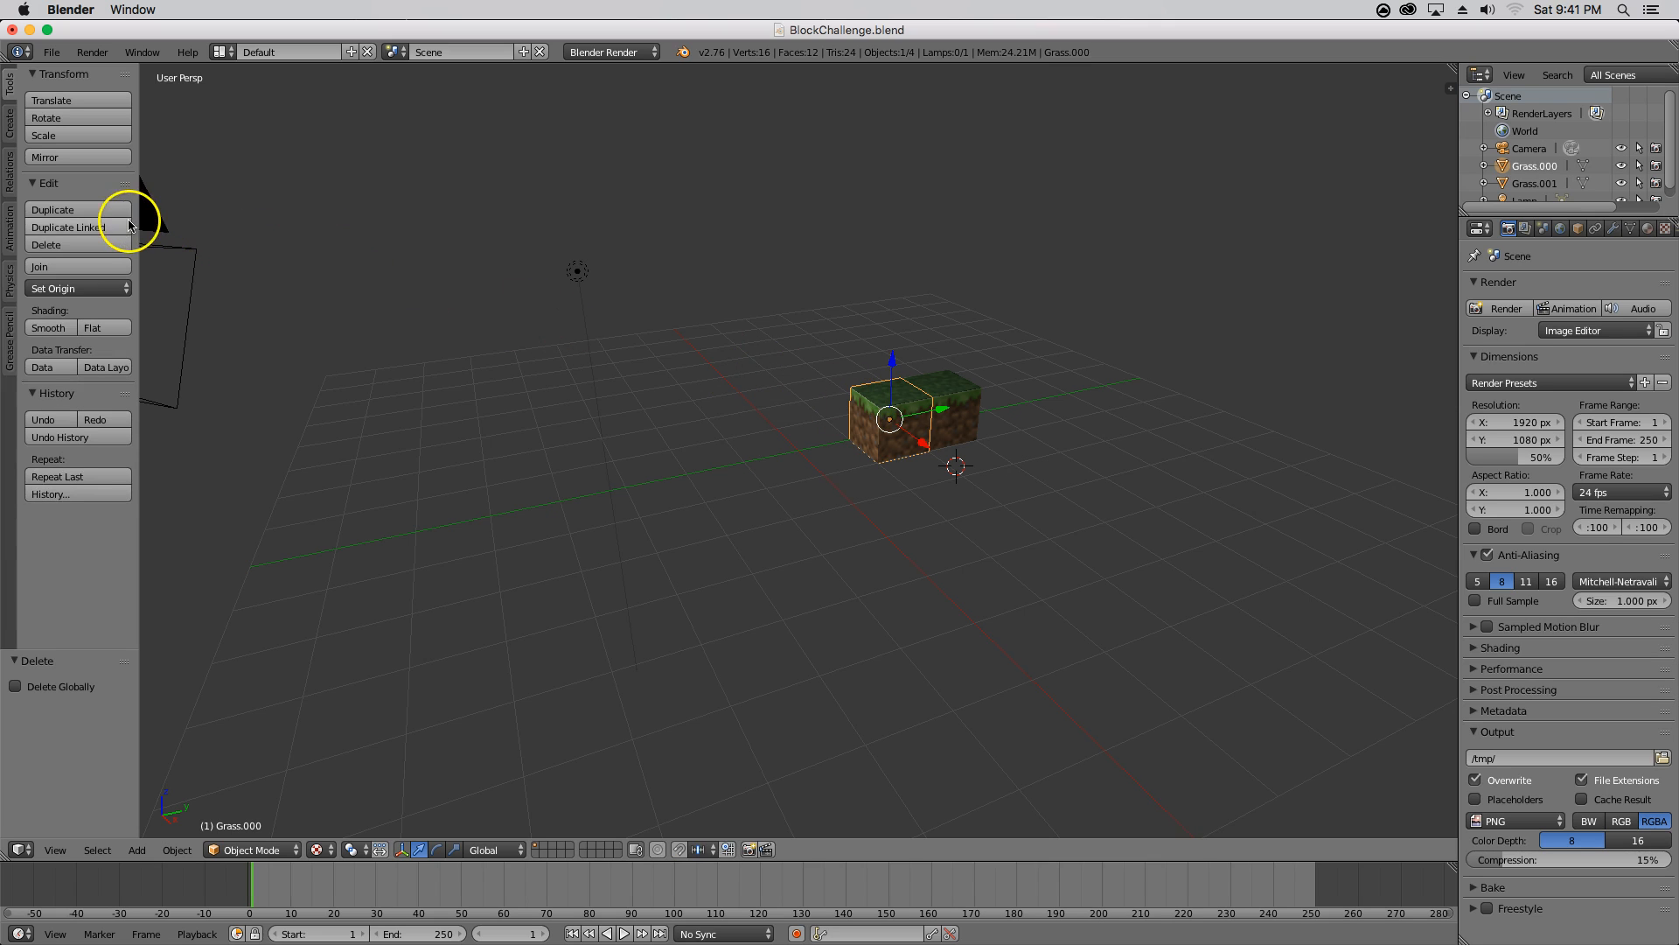
click(63, 211)
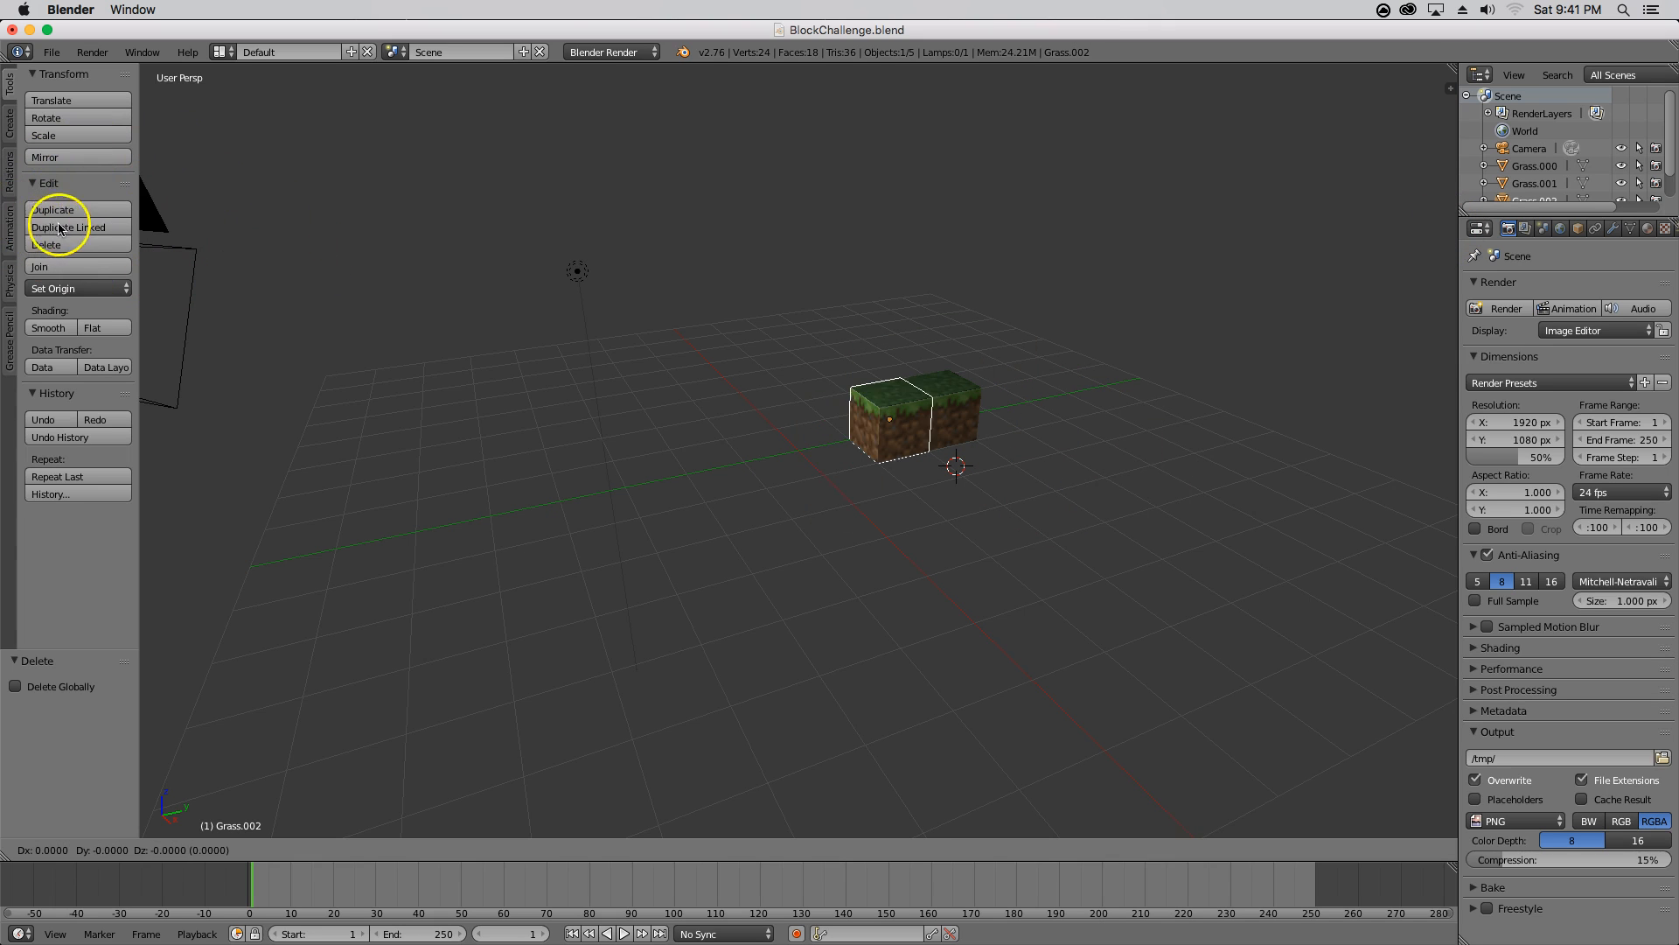
click(9, 224)
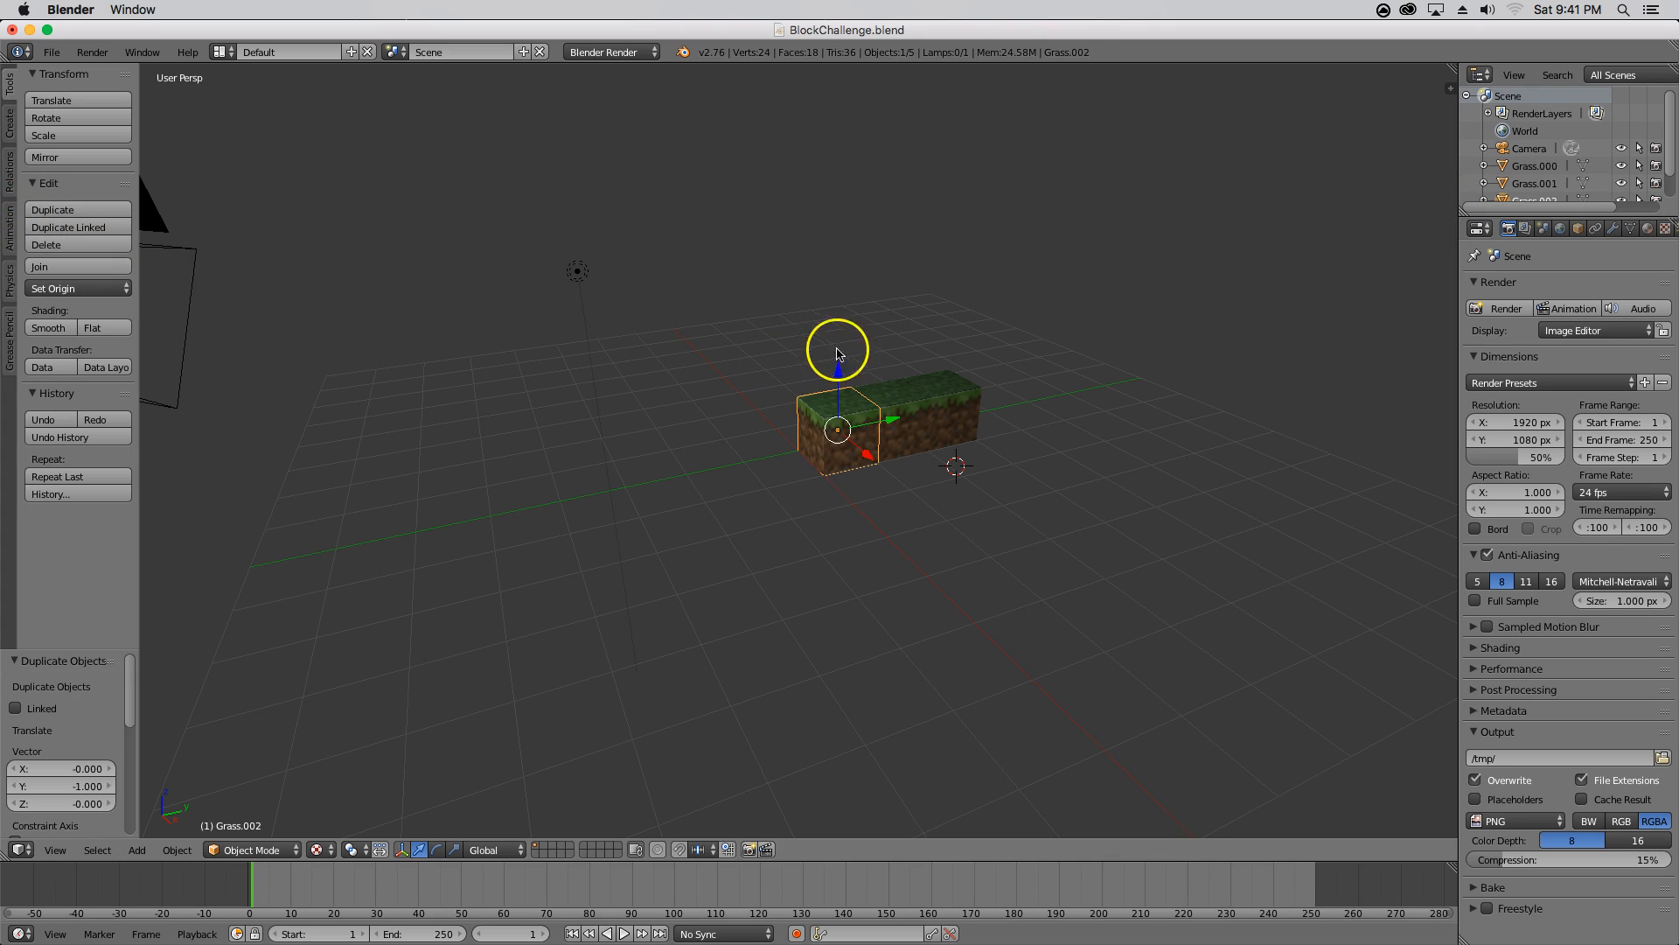
Step: Select all three grass blocks in the row and duplicate them 1 unit along X and 1 unit along Y
shift+right_click(905, 416)
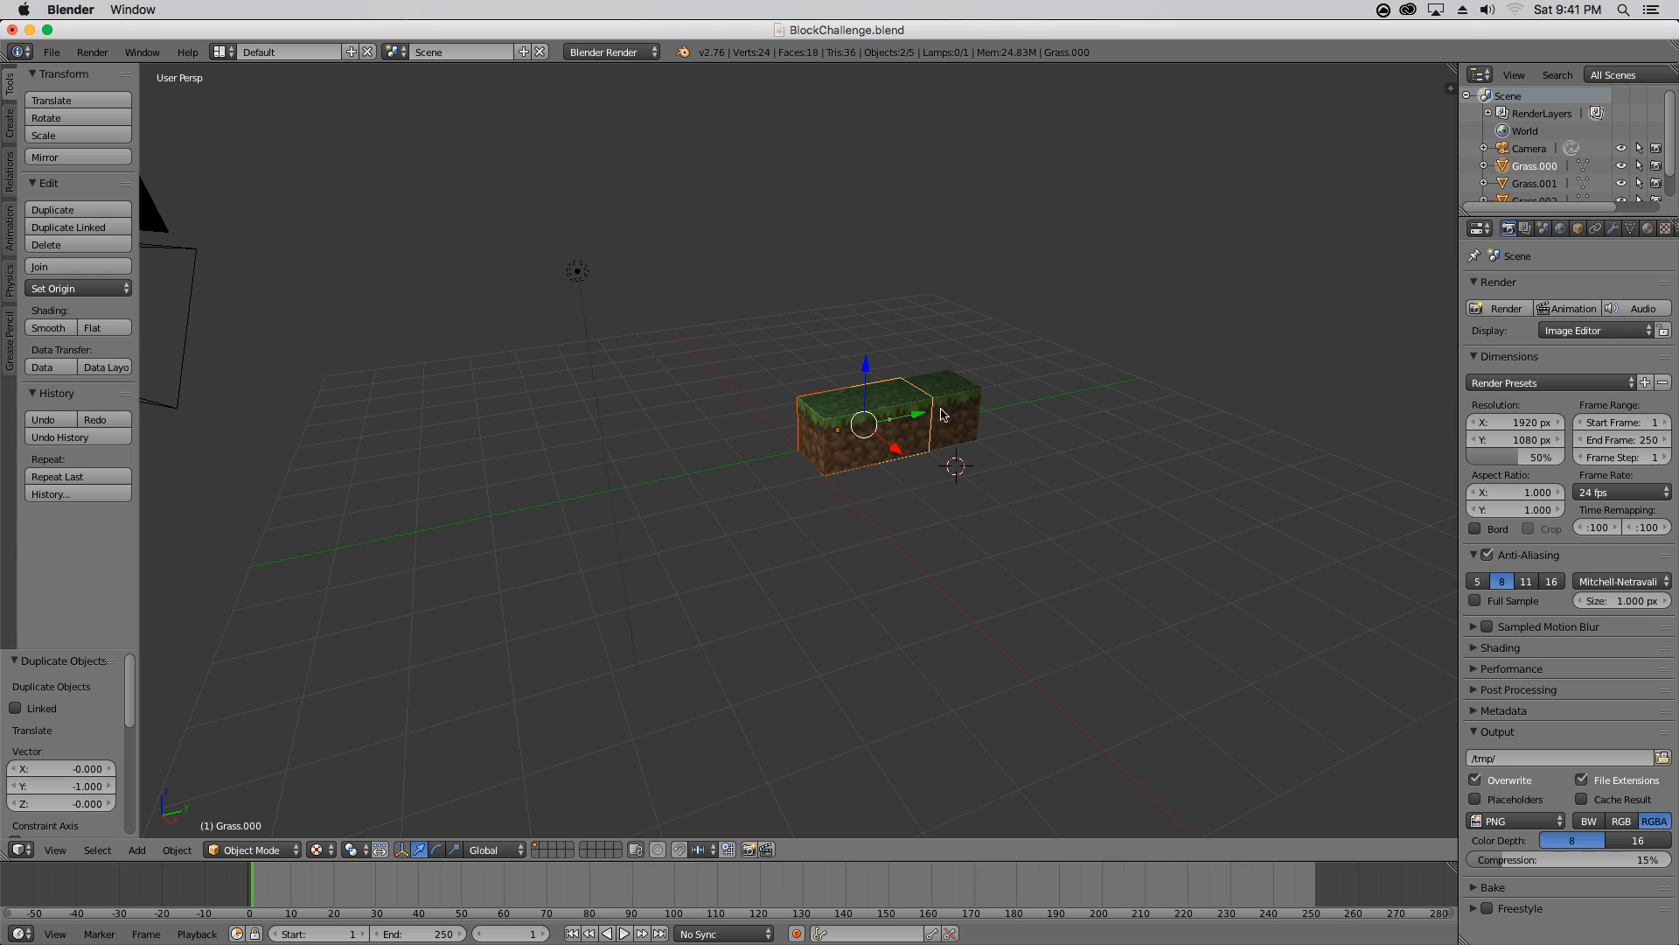
shift+right_click(943, 413)
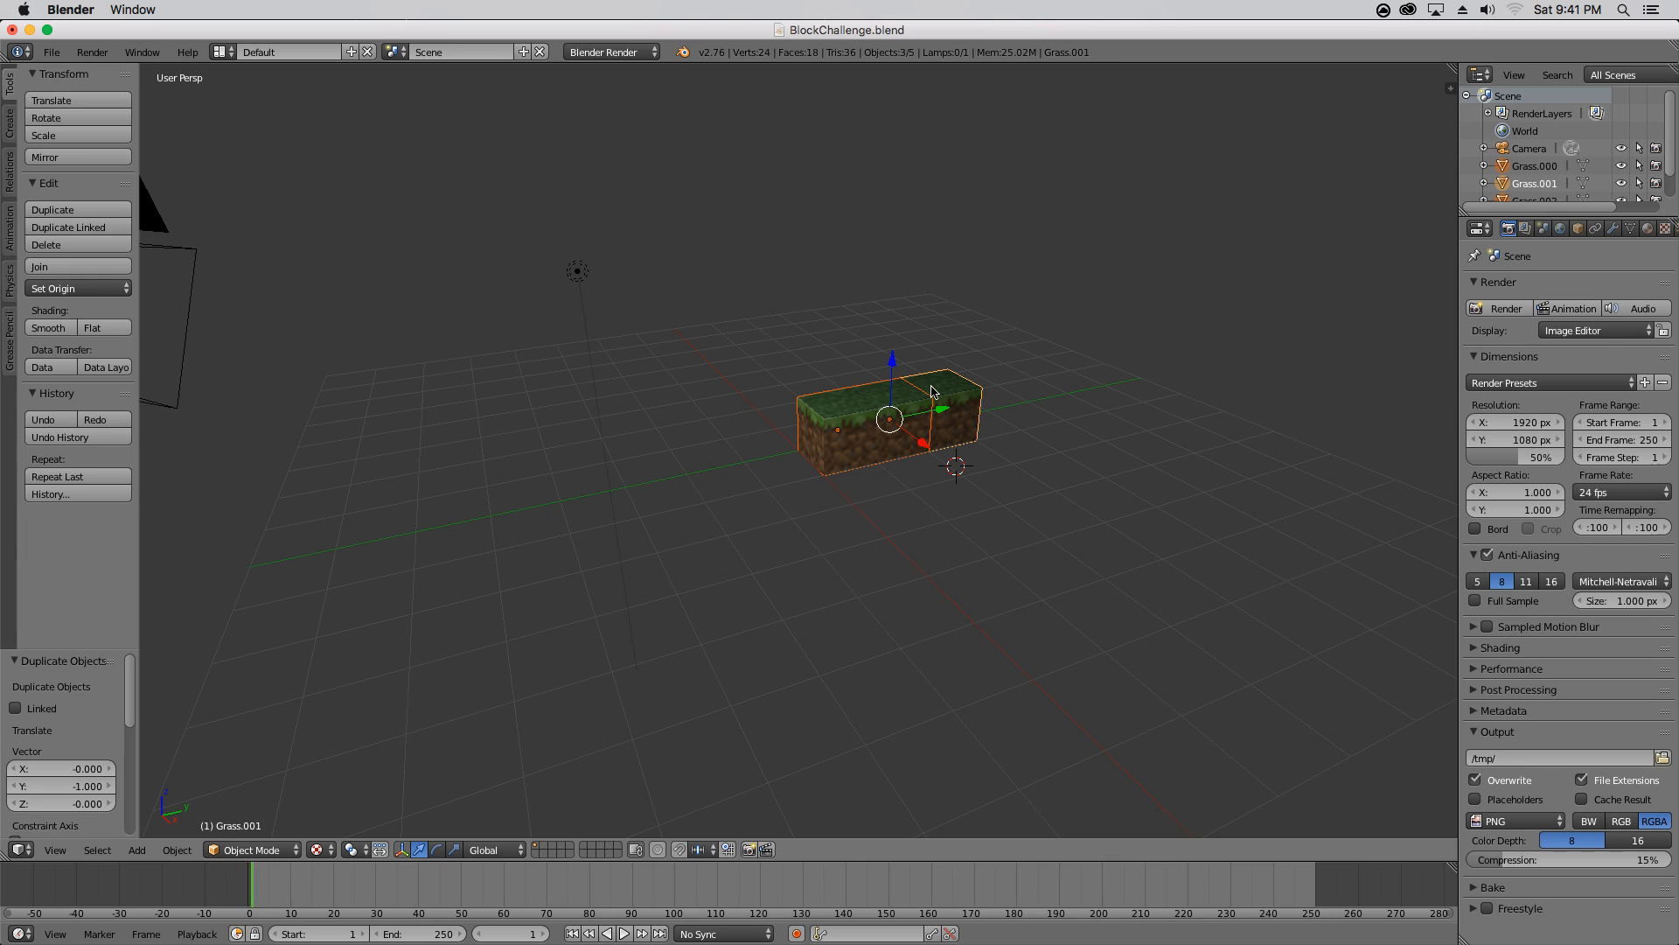
key(shift+d)
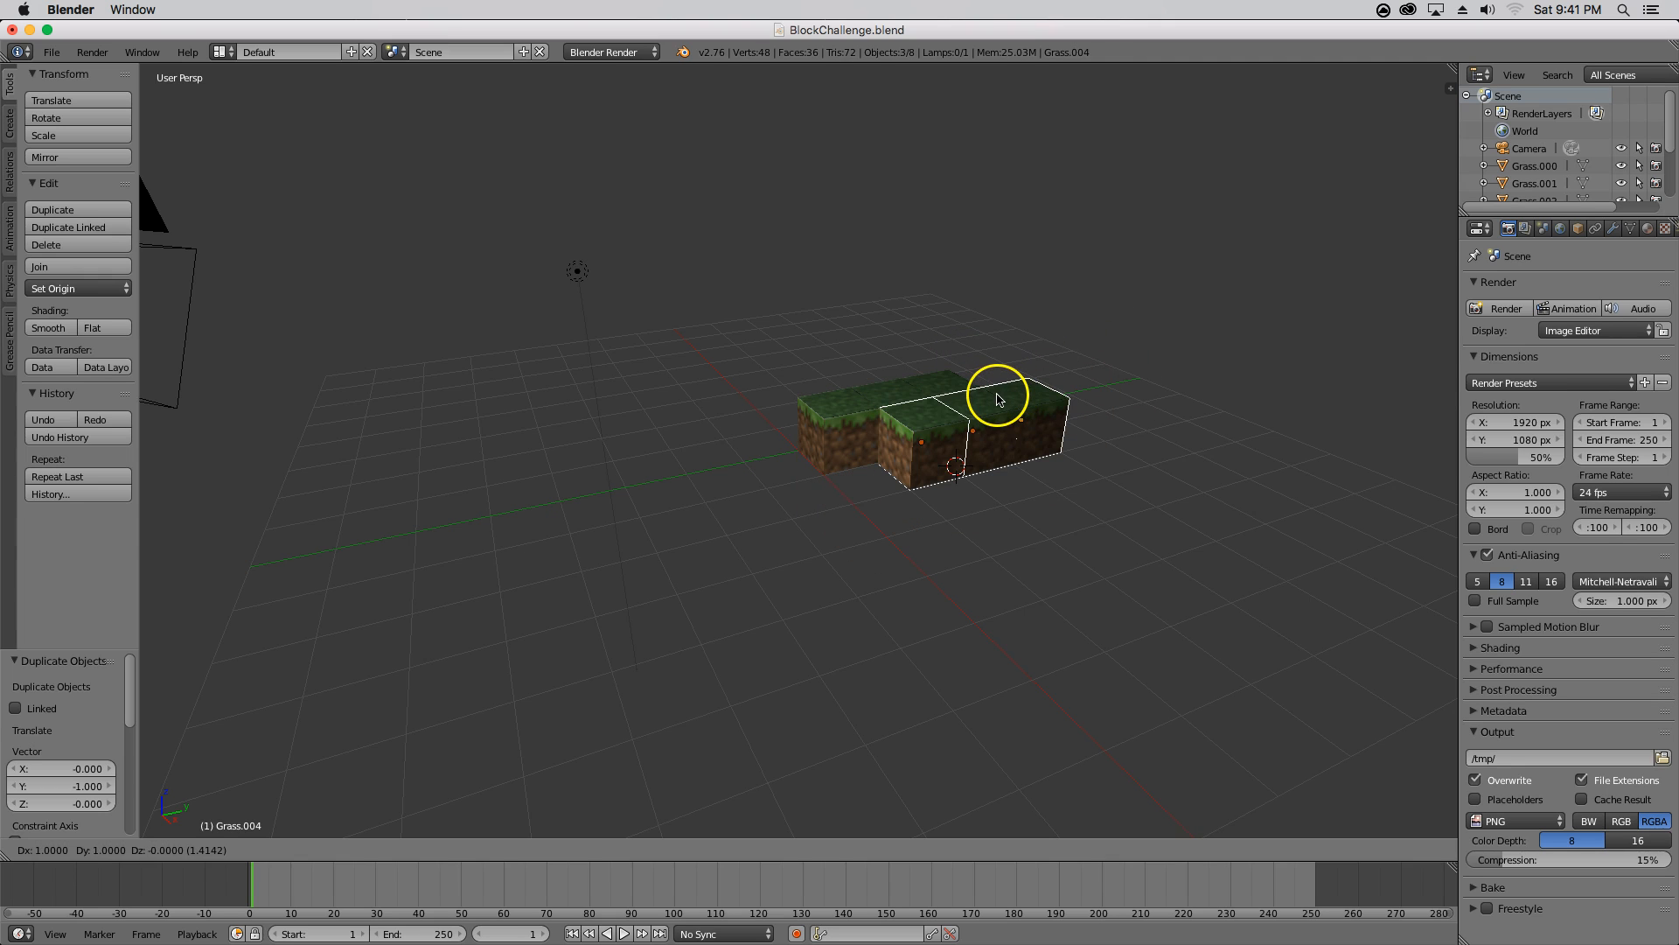
click(1000, 399)
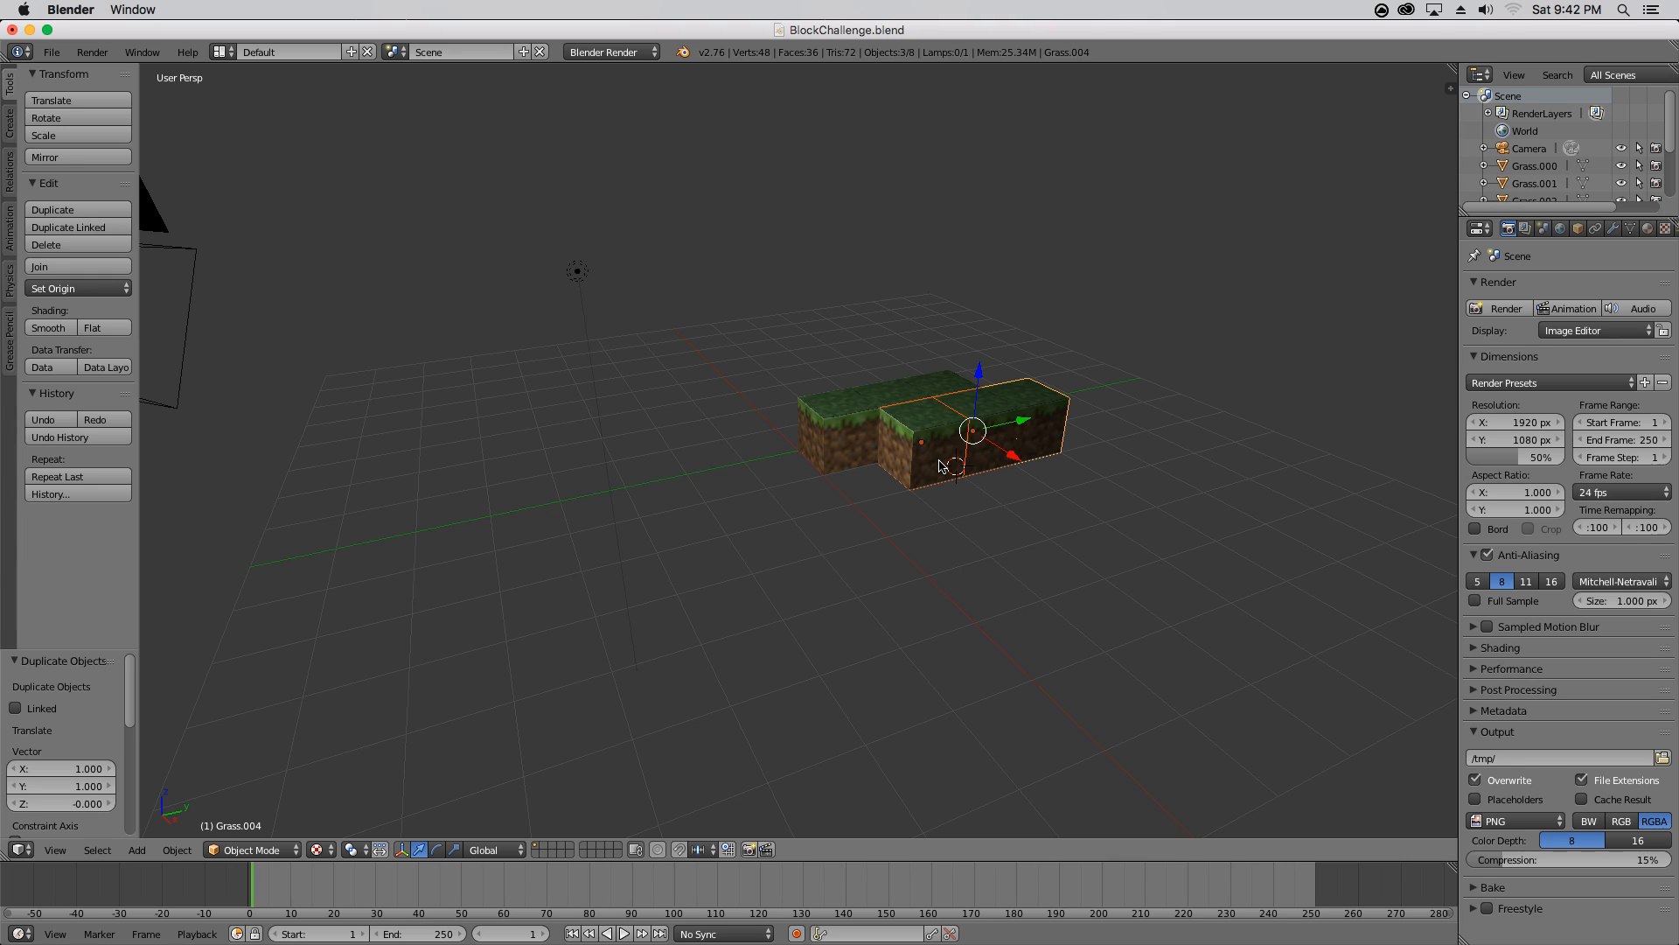
Step: Duplicate the newest three-block row three more times, offsetting each copy 1 unit along X and Y, and preview the staggered rows in a render
key(shift+d)
click(986, 491)
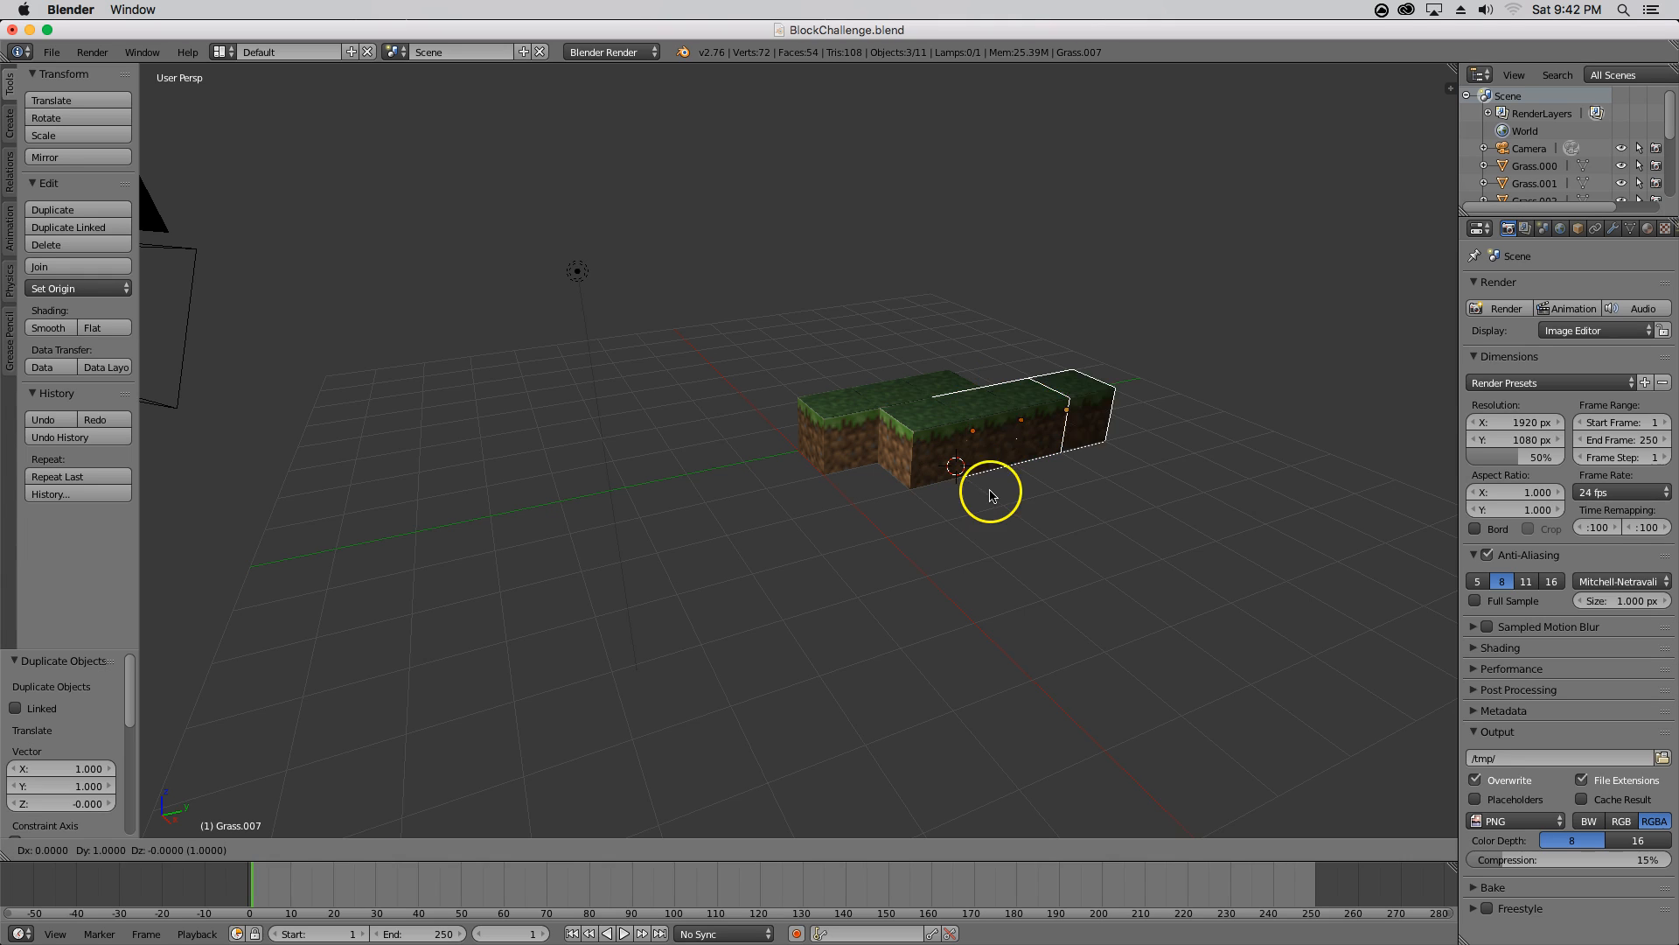
click(986, 496)
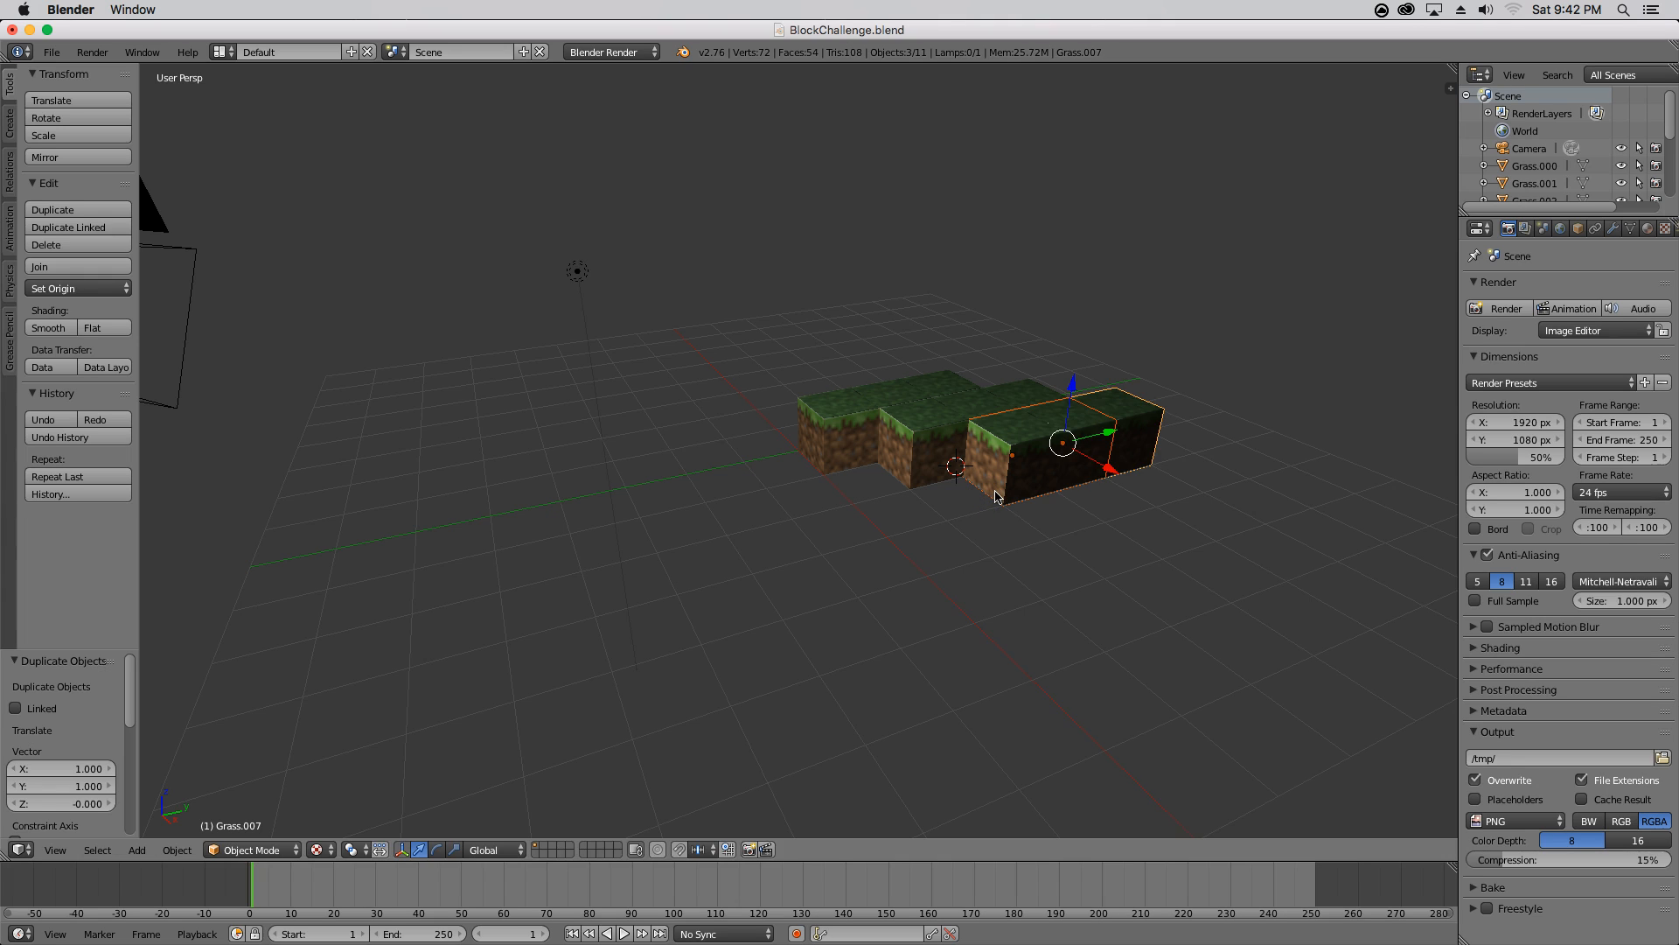
key(shift+d)
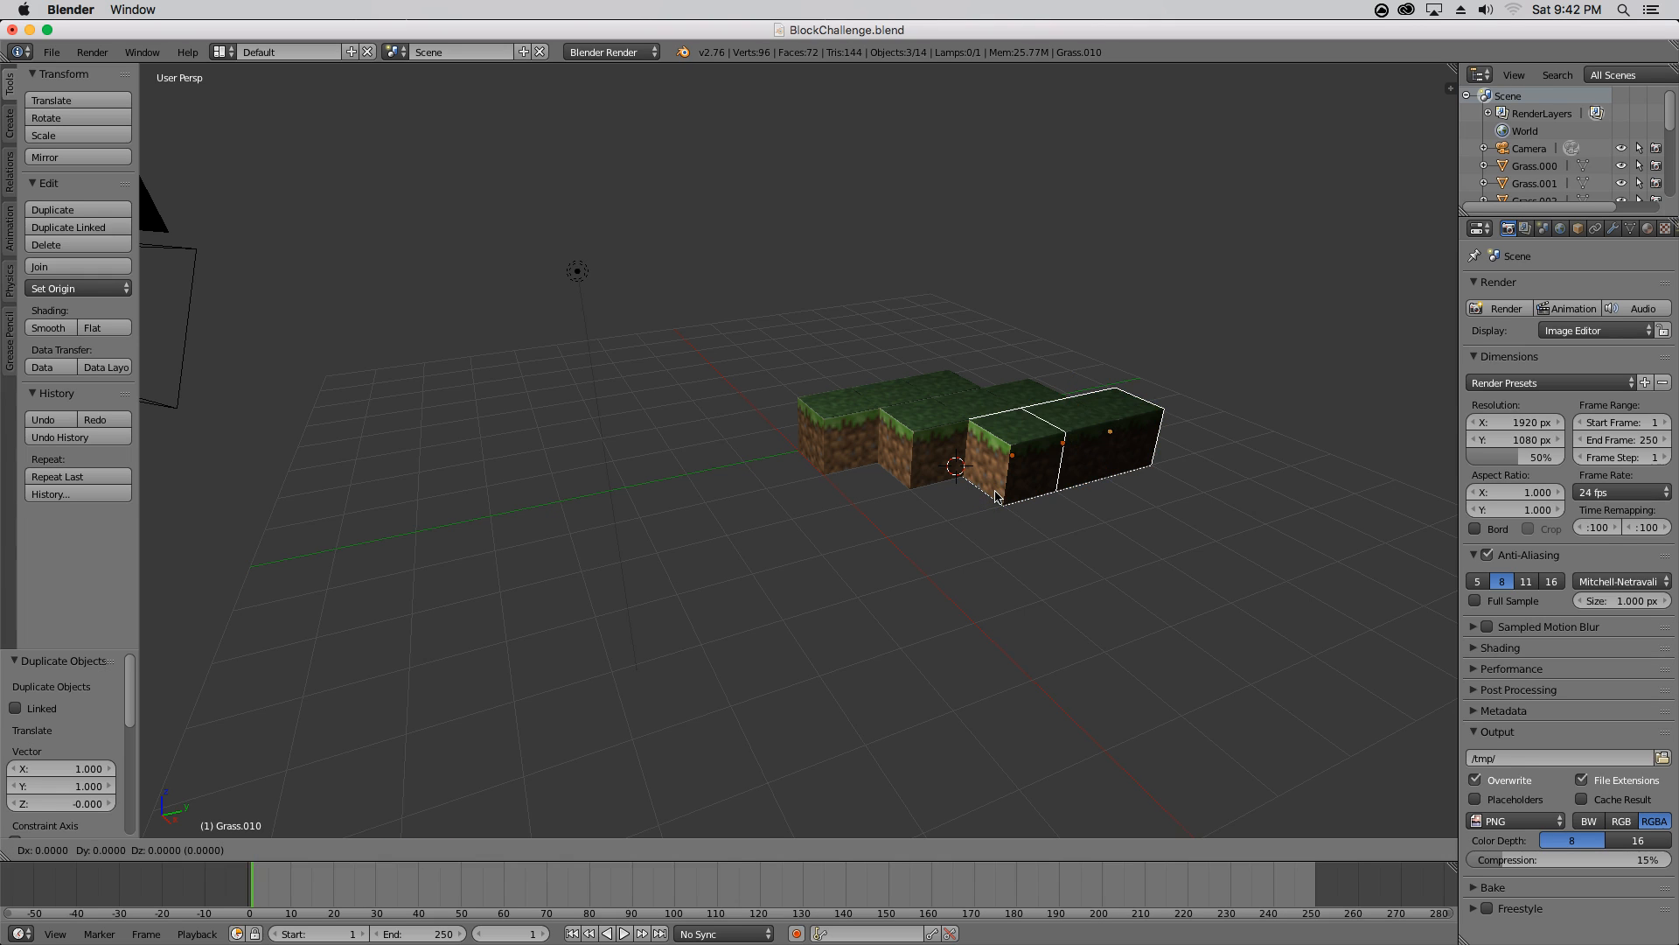
click(1066, 512)
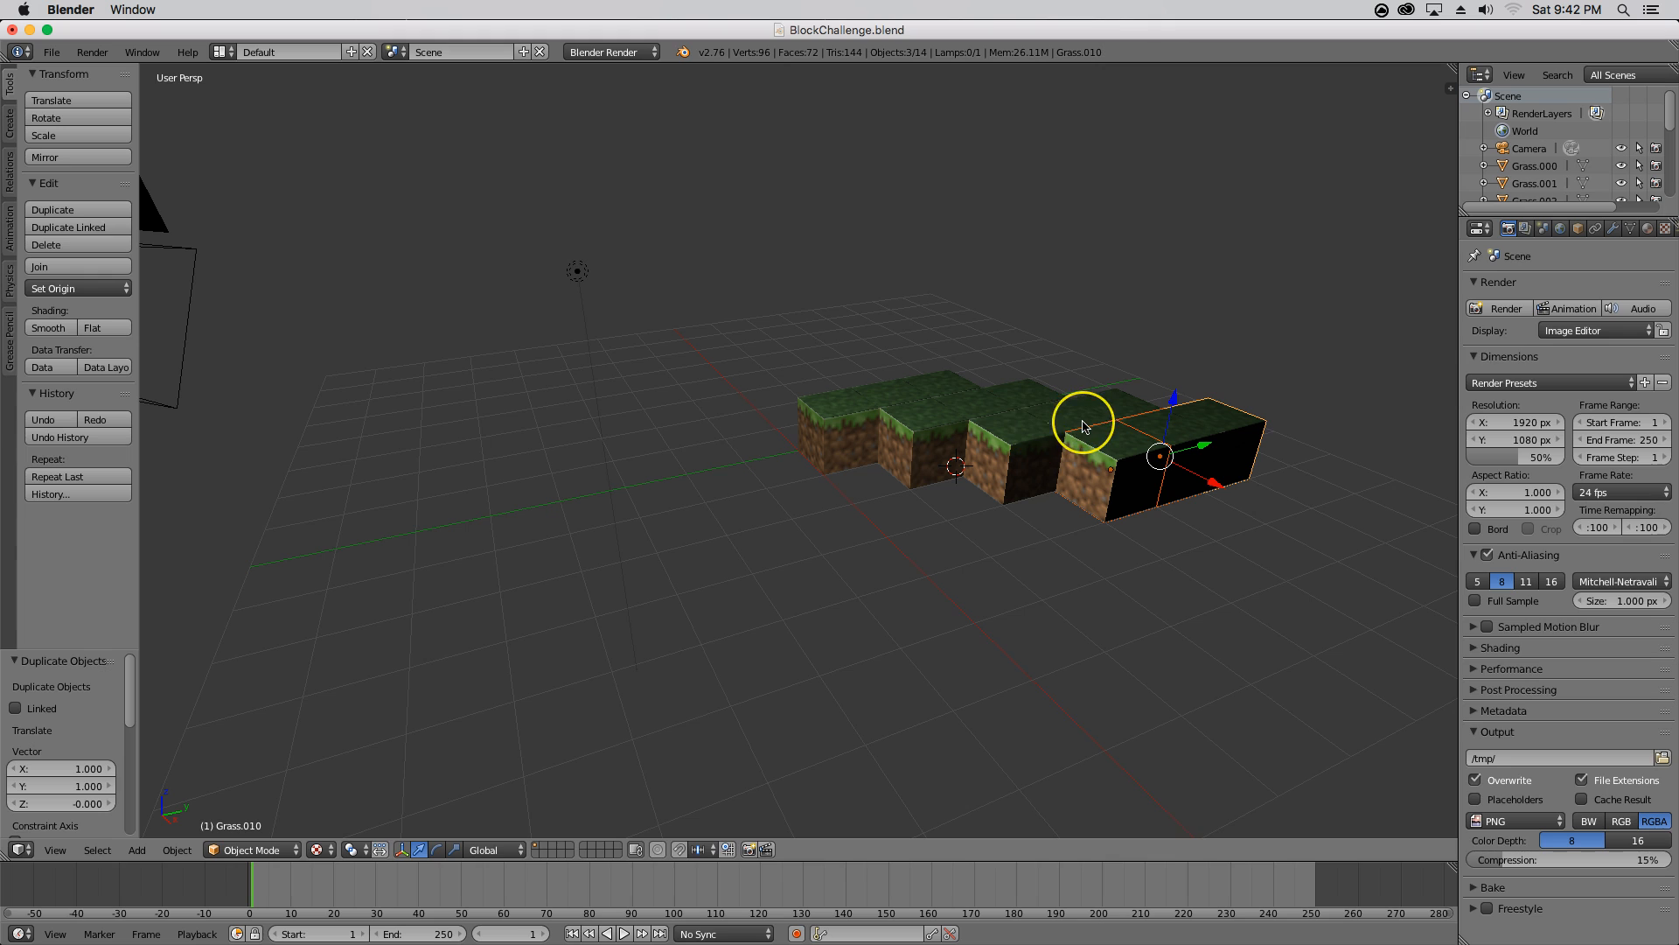
key(shift+d)
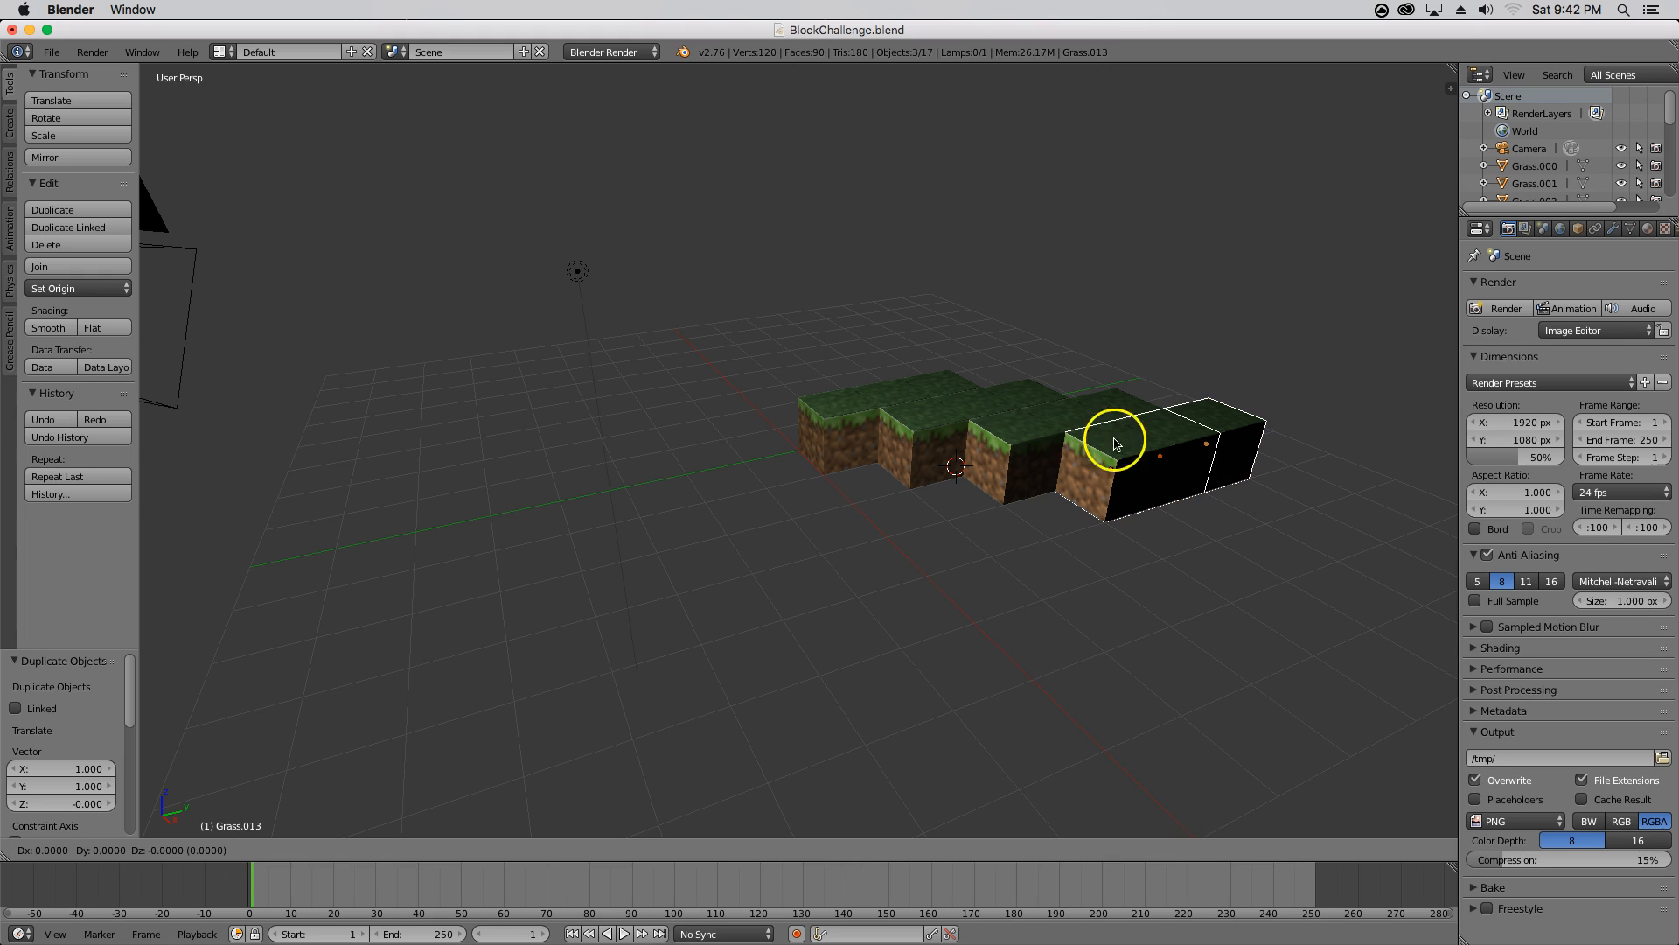
click(1151, 455)
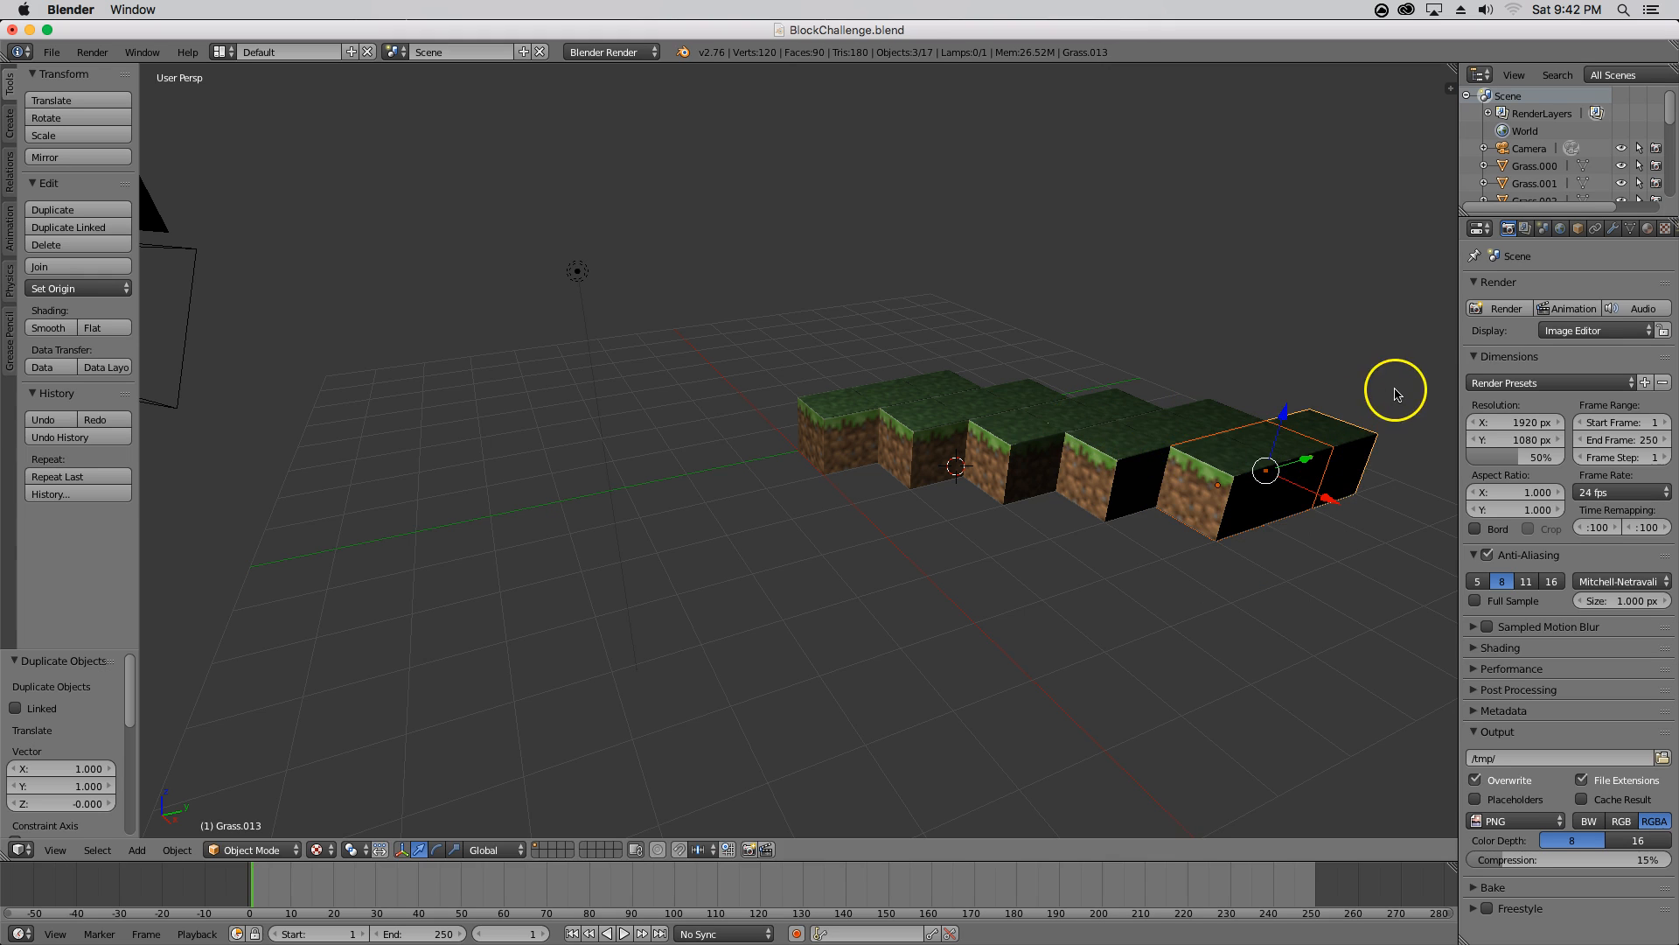
click(1497, 307)
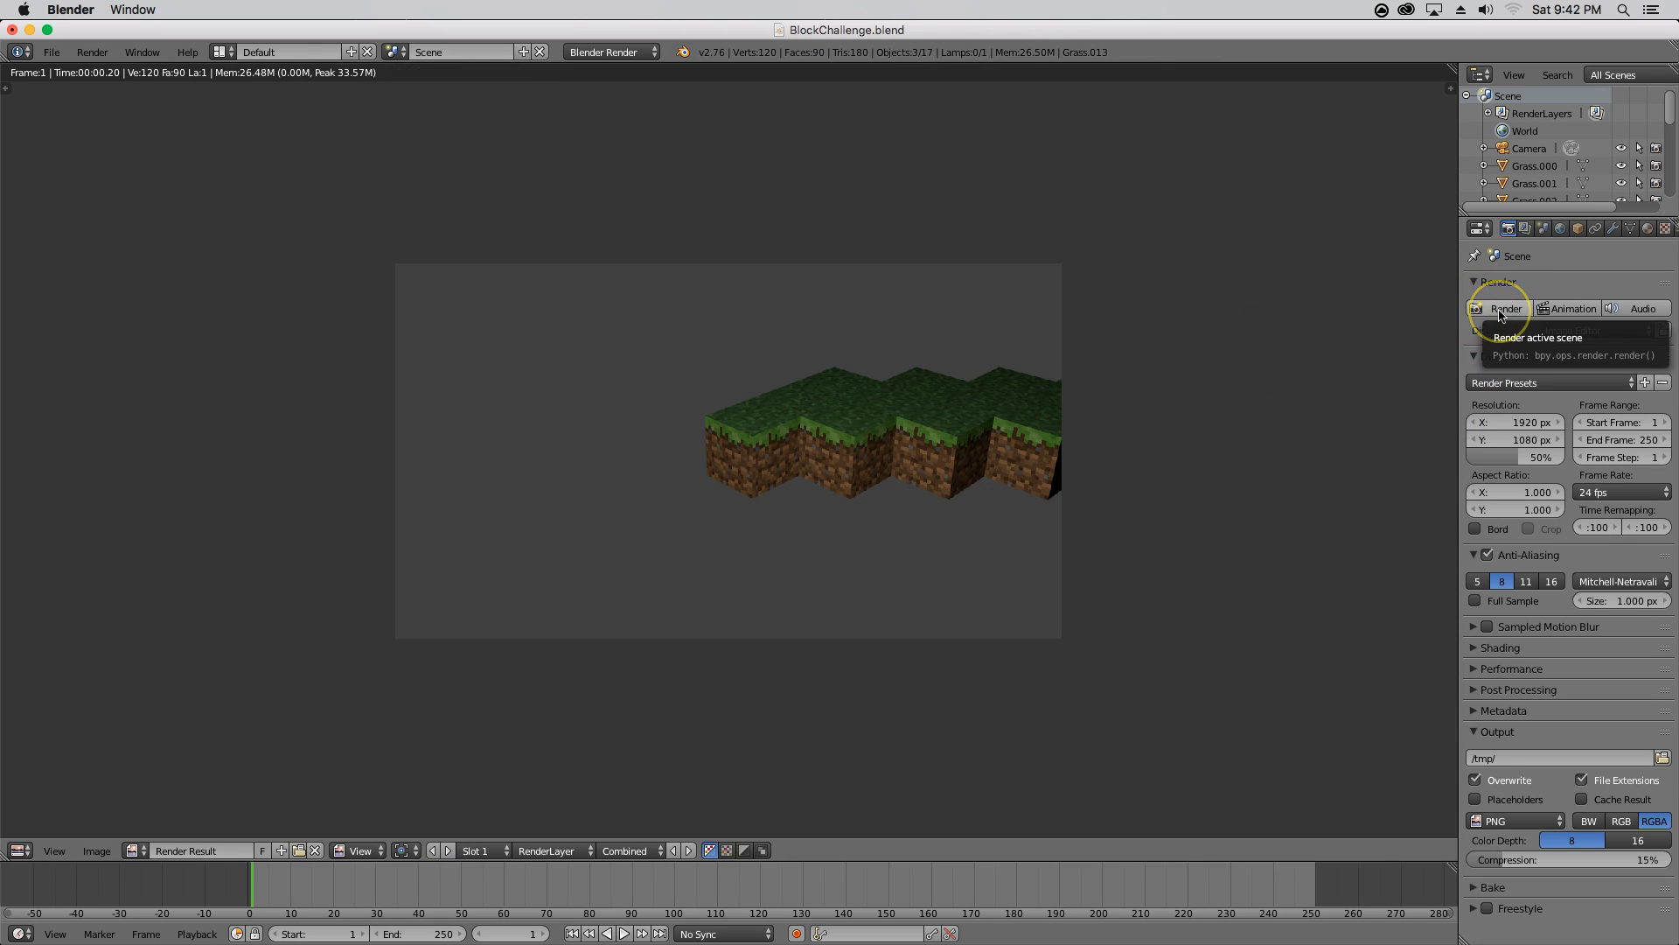
key(Escape)
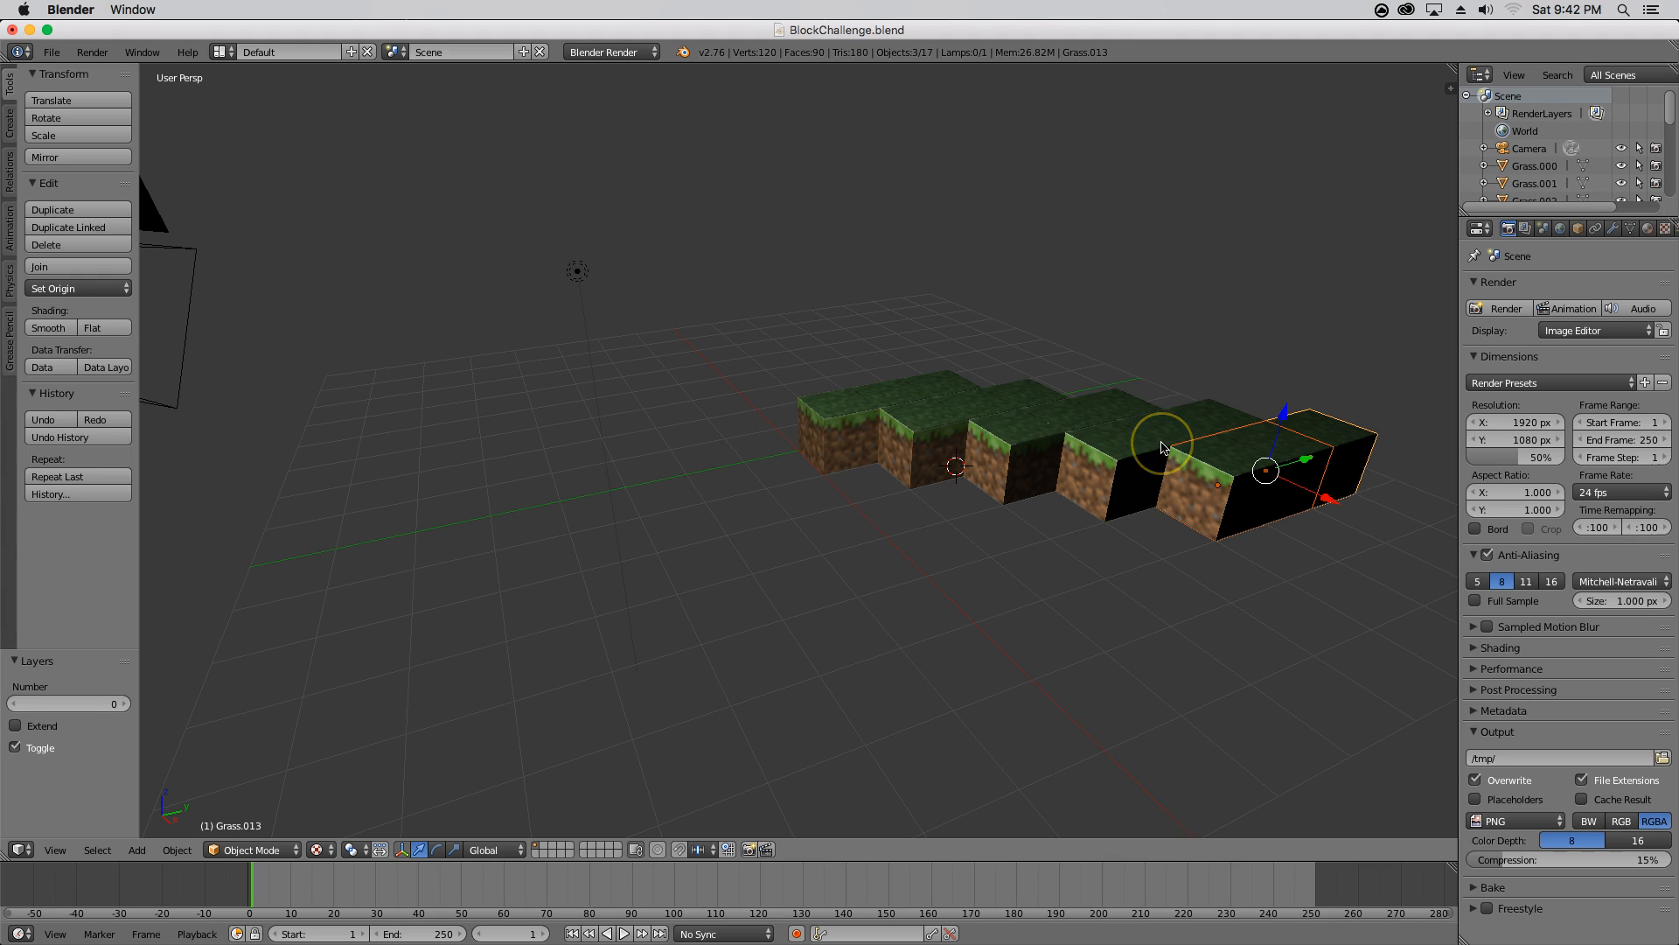
Step: Duplicate the last three-block row -4 units along X and -7 units along Y, in line with the first row
key(shift+d)
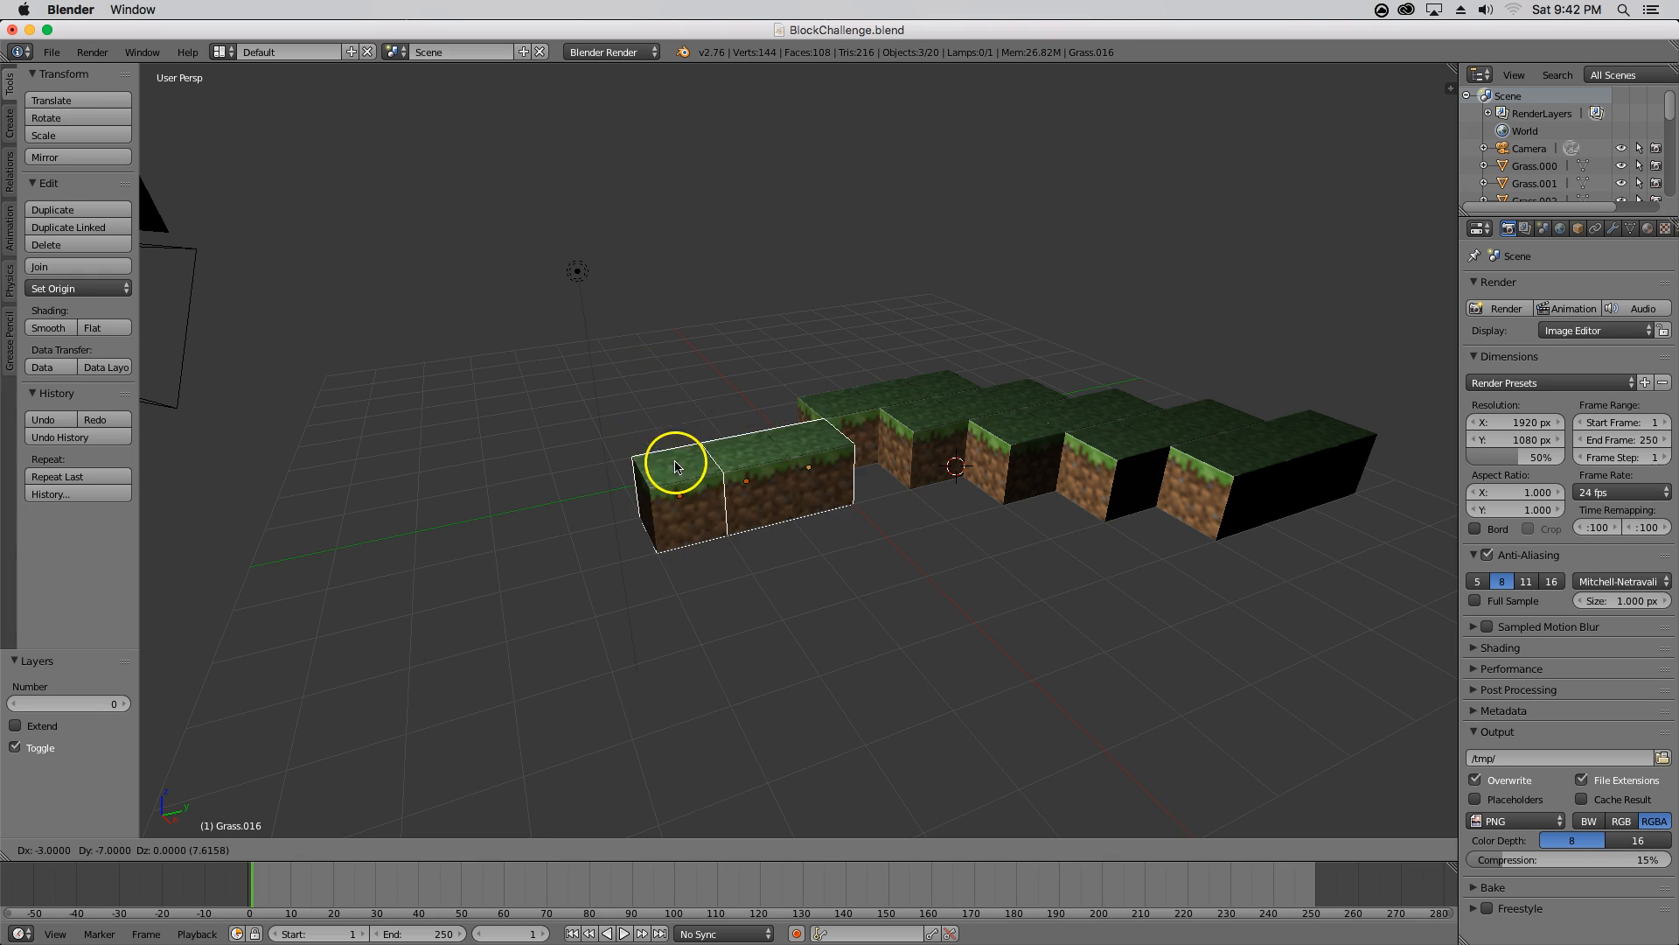
click(601, 424)
Step: Add the first row's three blocks and one adjoining second-row block to the selection, and duplicate all seven by X -1, Y 1, Z 1
shift+right_click(837, 411)
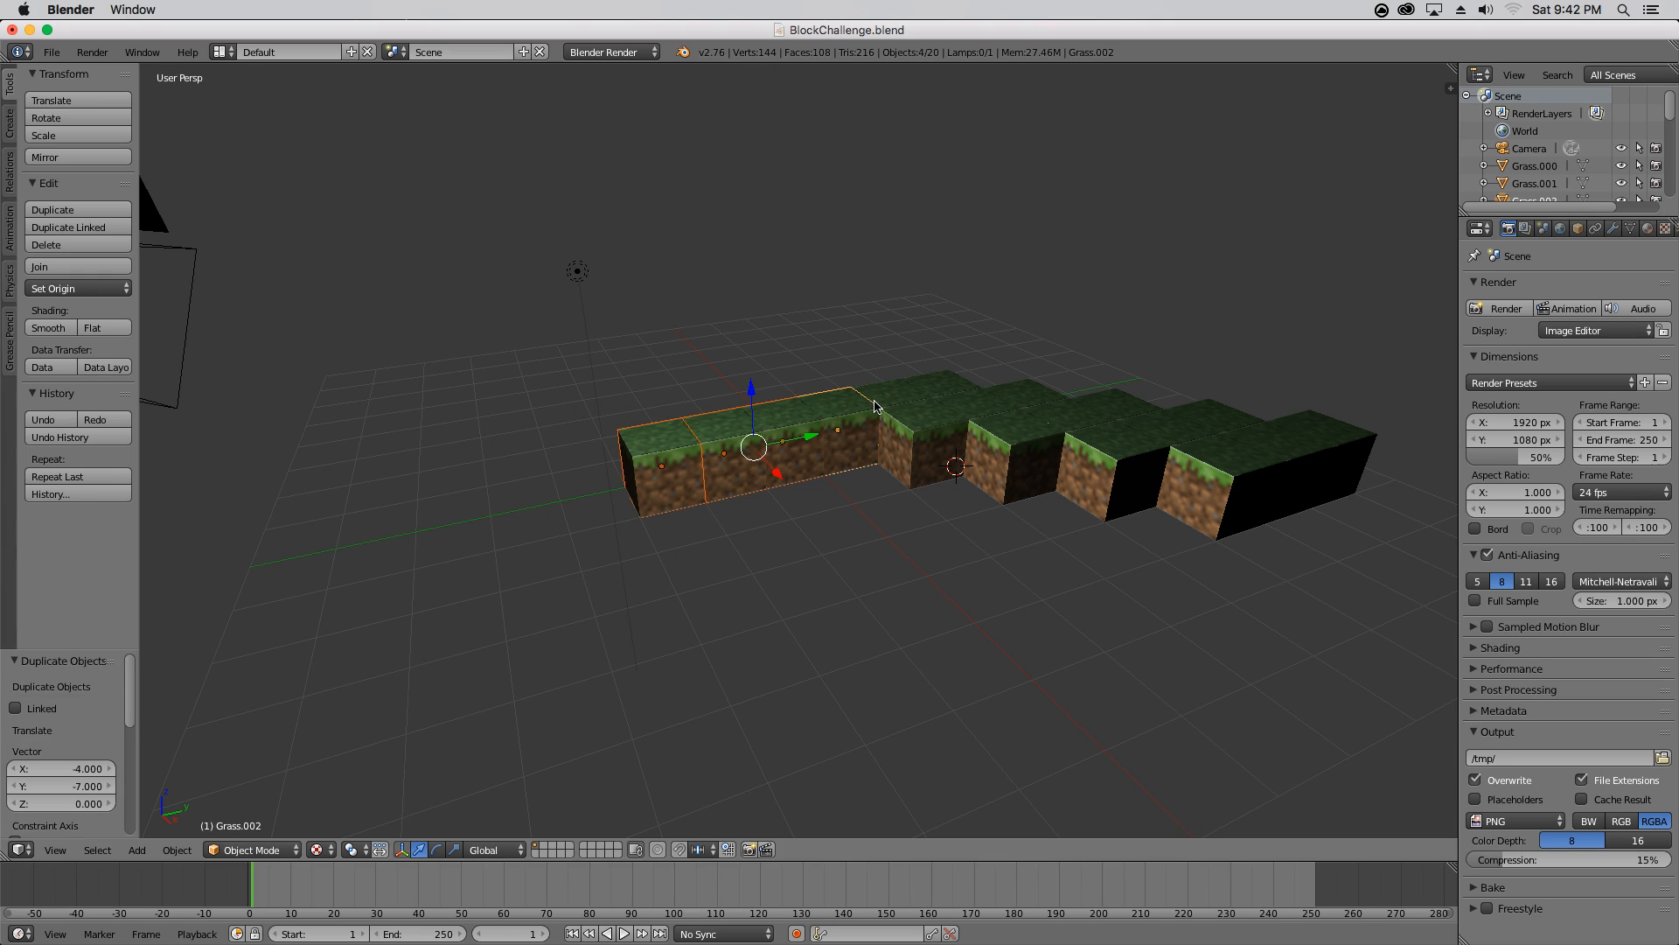
shift+right_click(947, 394)
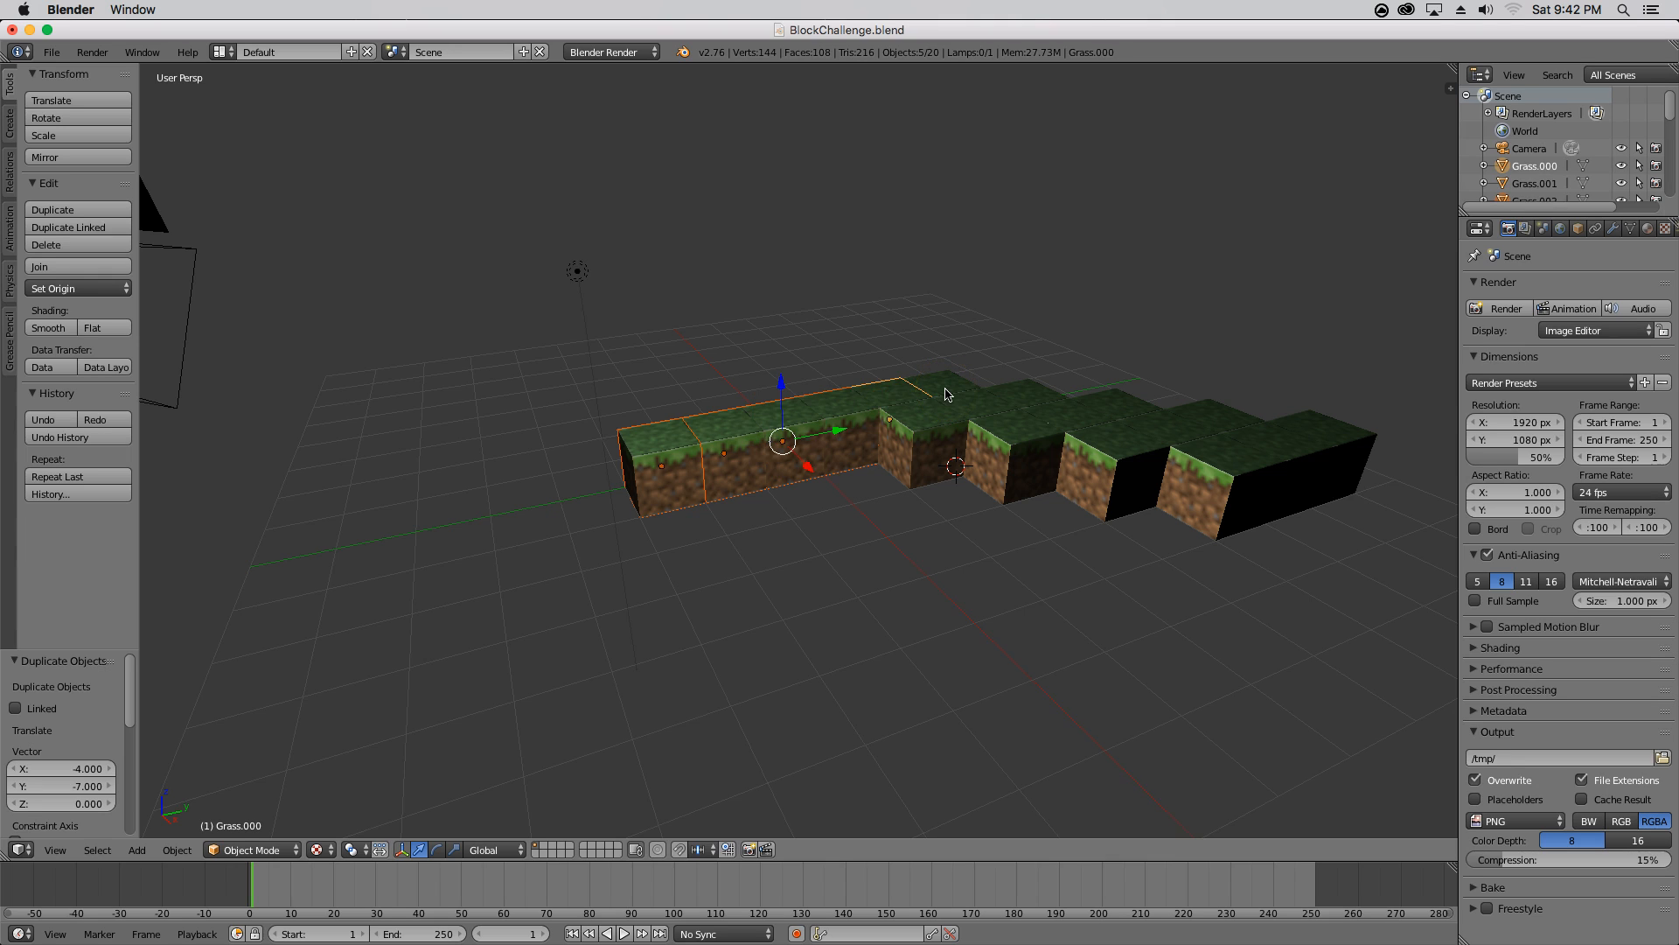
shift+right_click(946, 394)
shift+right_click(936, 386)
shift+right_click(982, 400)
shift+right_click(1021, 395)
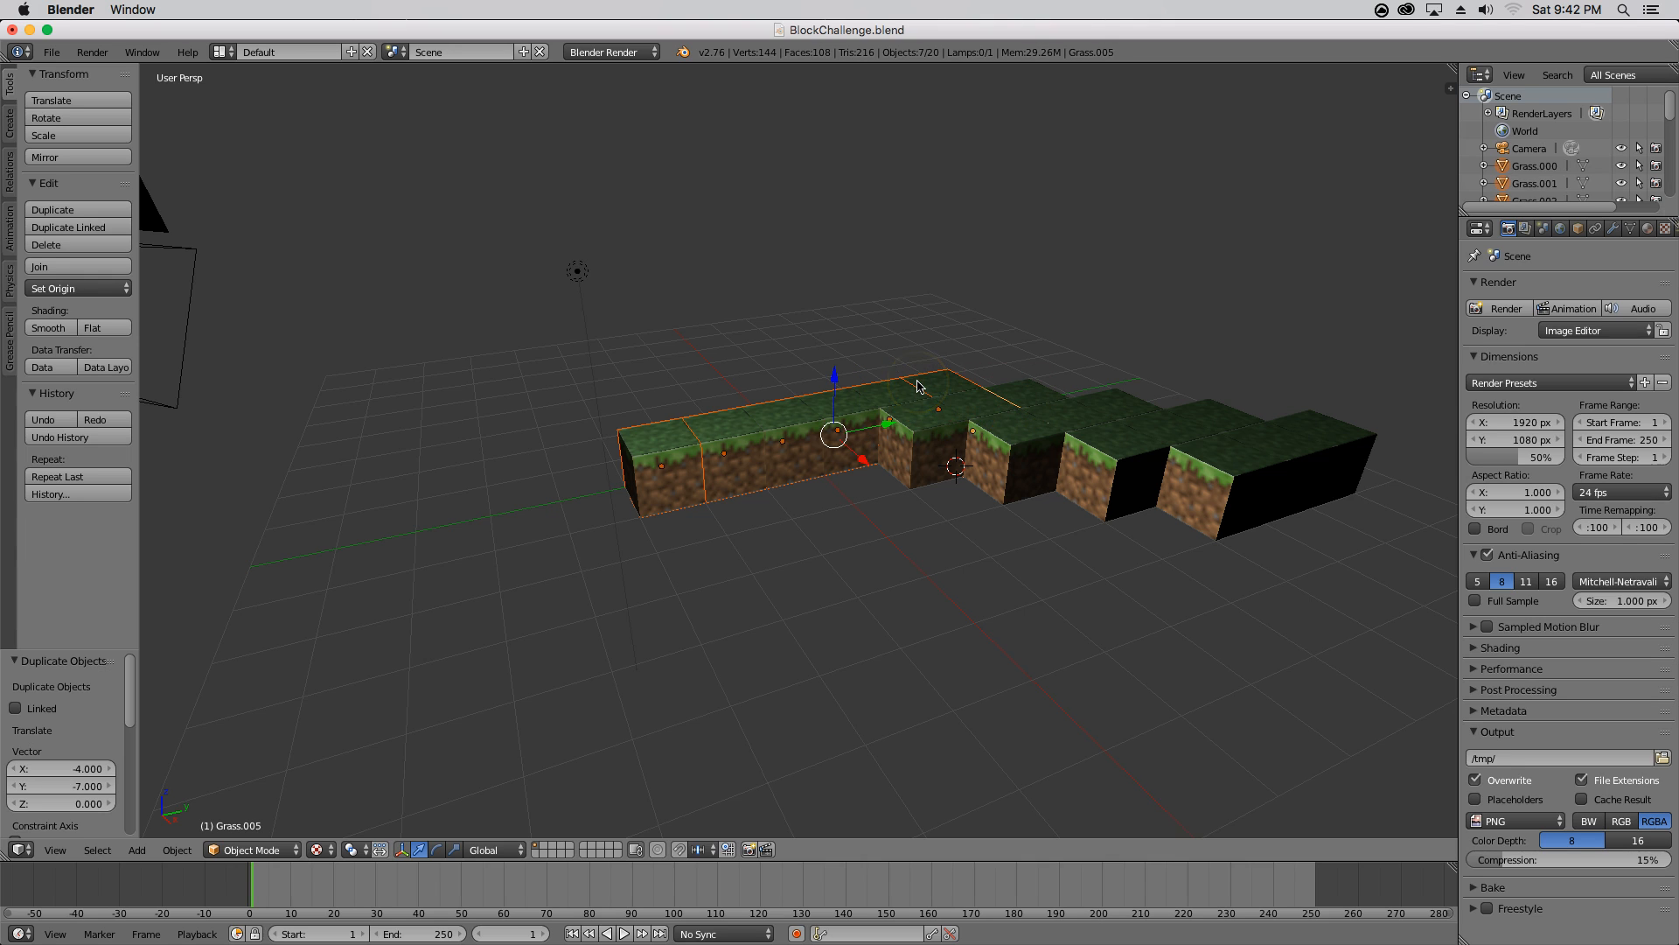
key(shift+d)
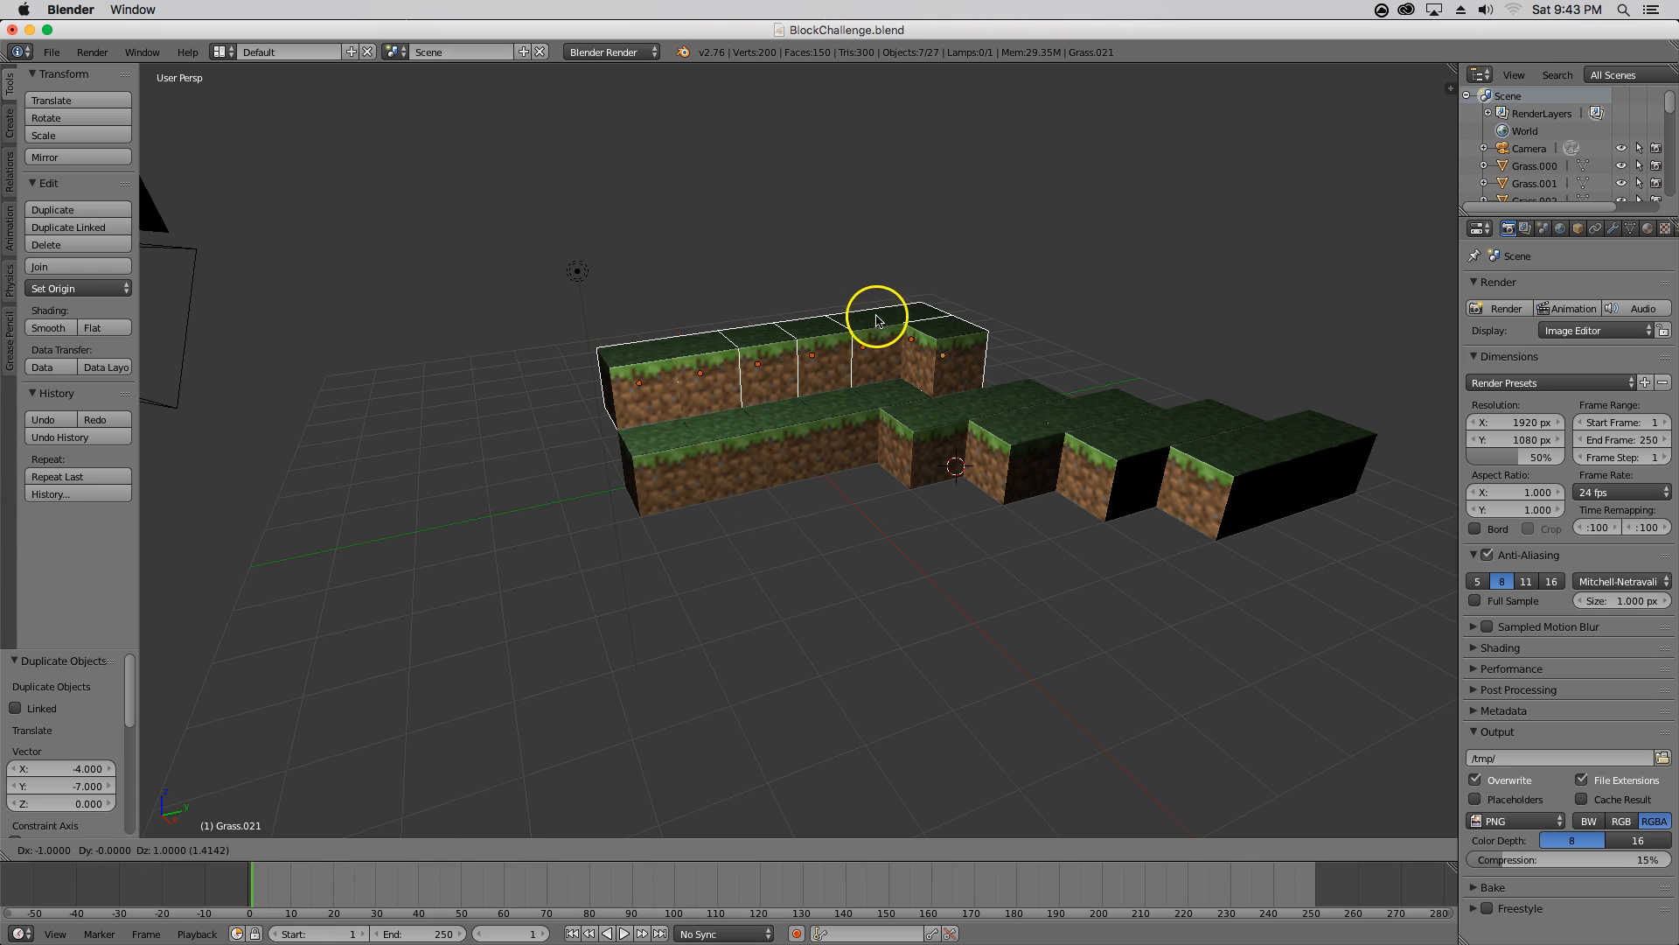
click(939, 287)
Step: Render the scene to check the raised second tier of grass blocks from the camera, and return to the 3D view
click(1506, 308)
click(900, 484)
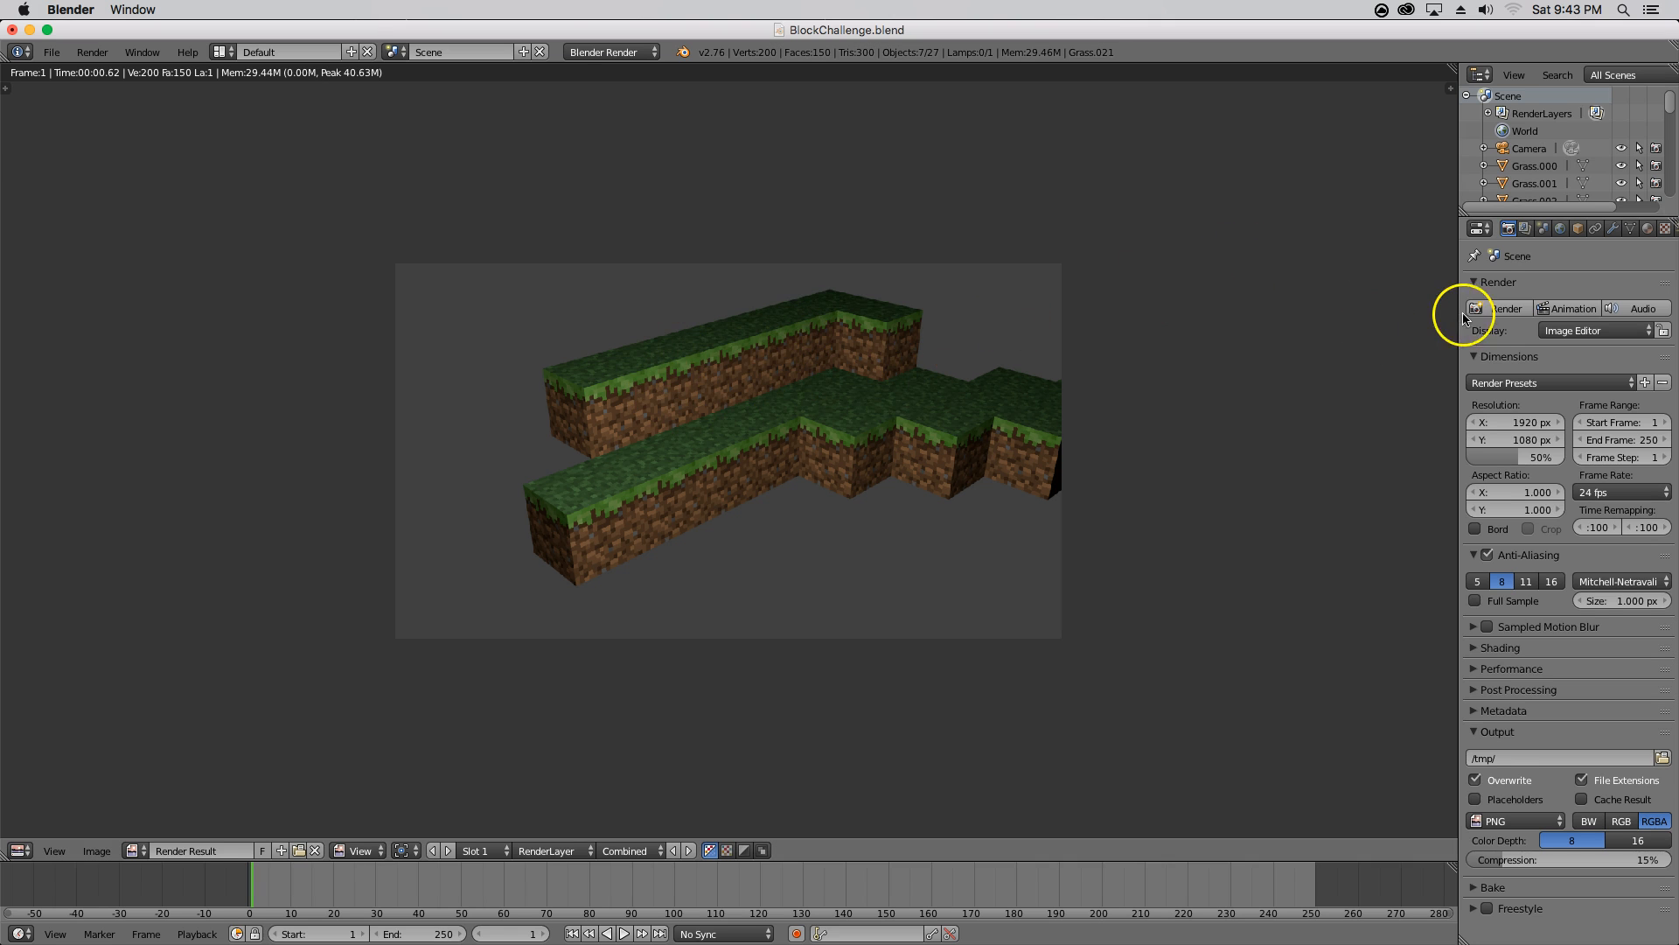
click(1497, 308)
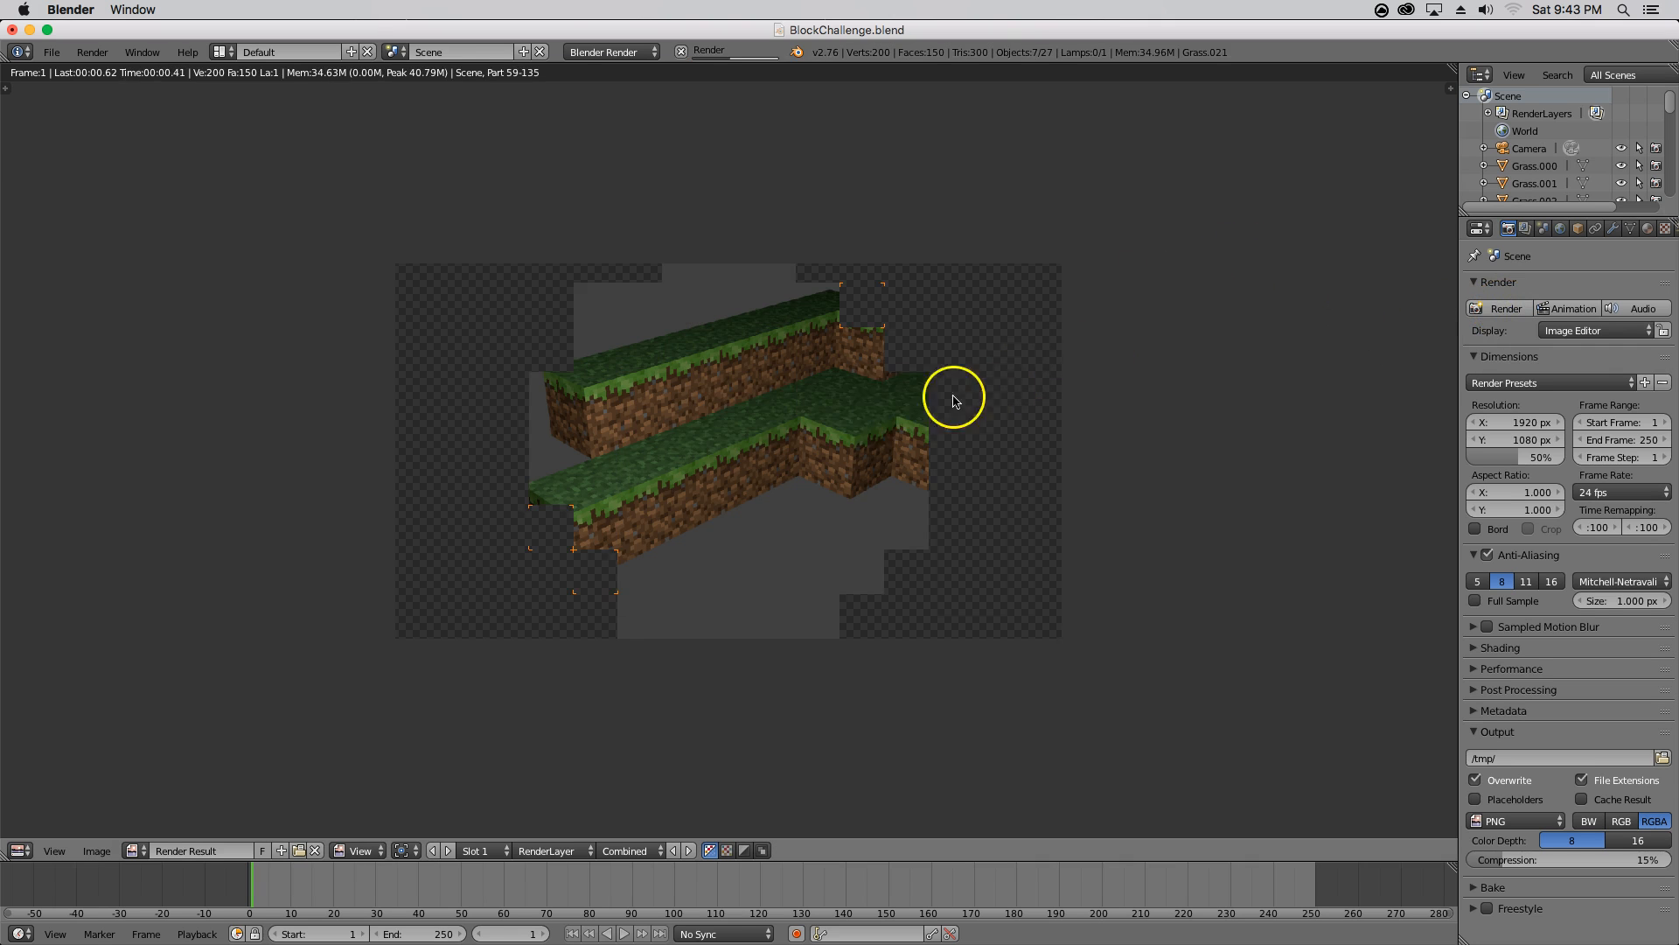
key(Escape)
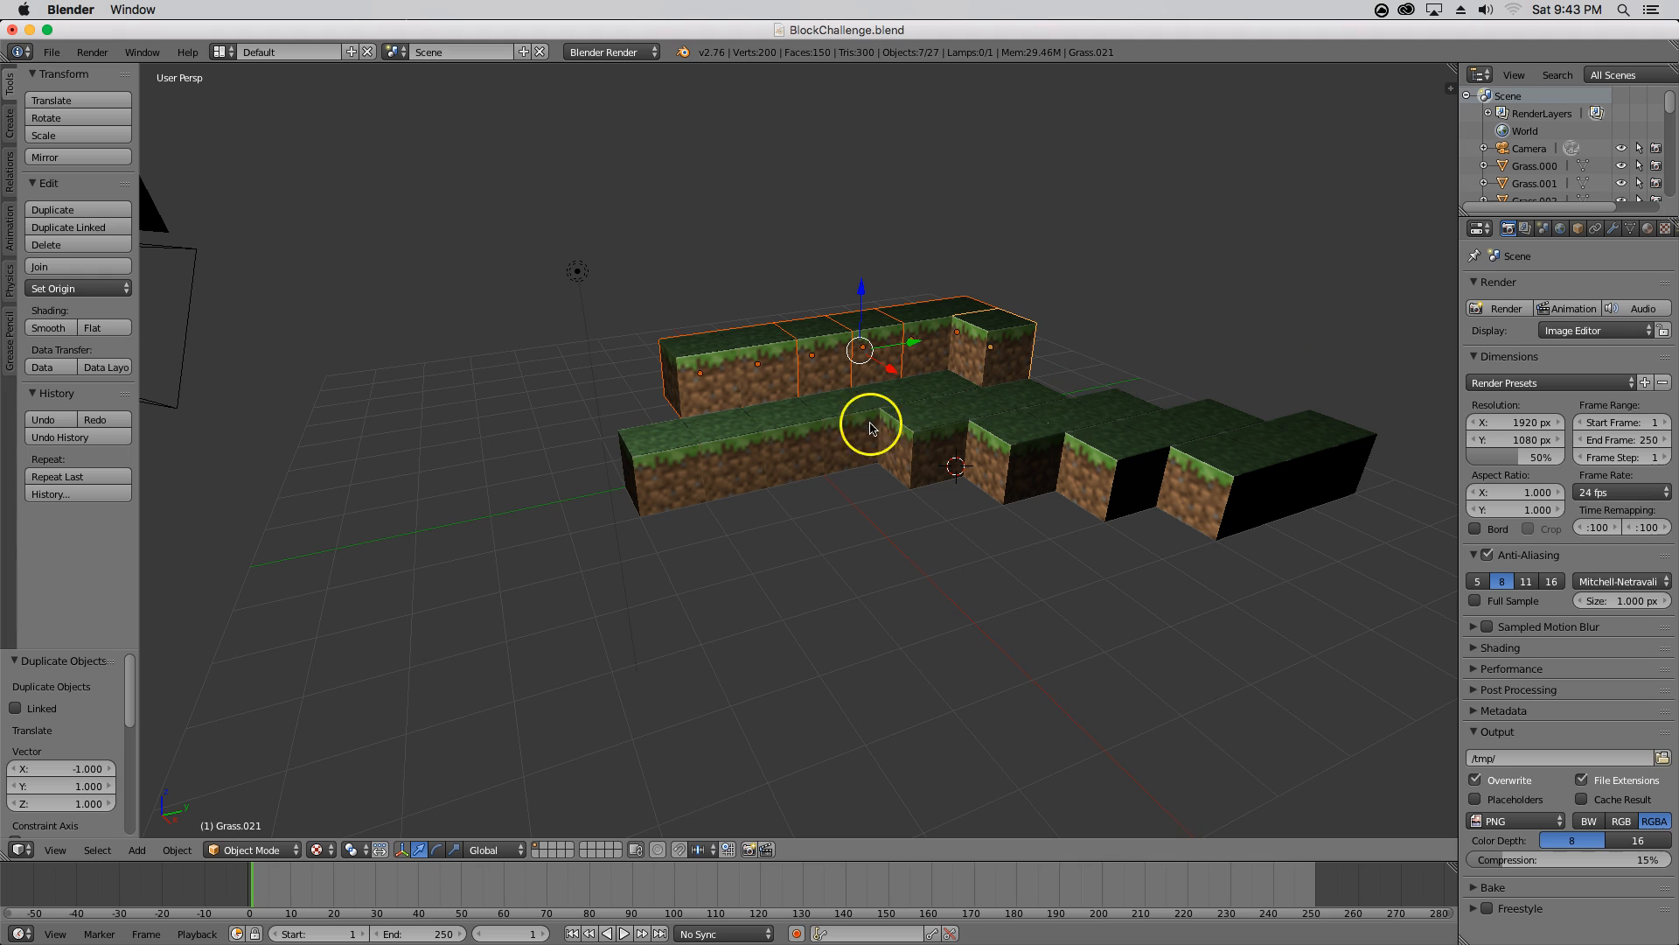
Step: Delete the corner block of the raised tier, where the long row meets the projecting block, and check the gap in a render
right_click(987, 360)
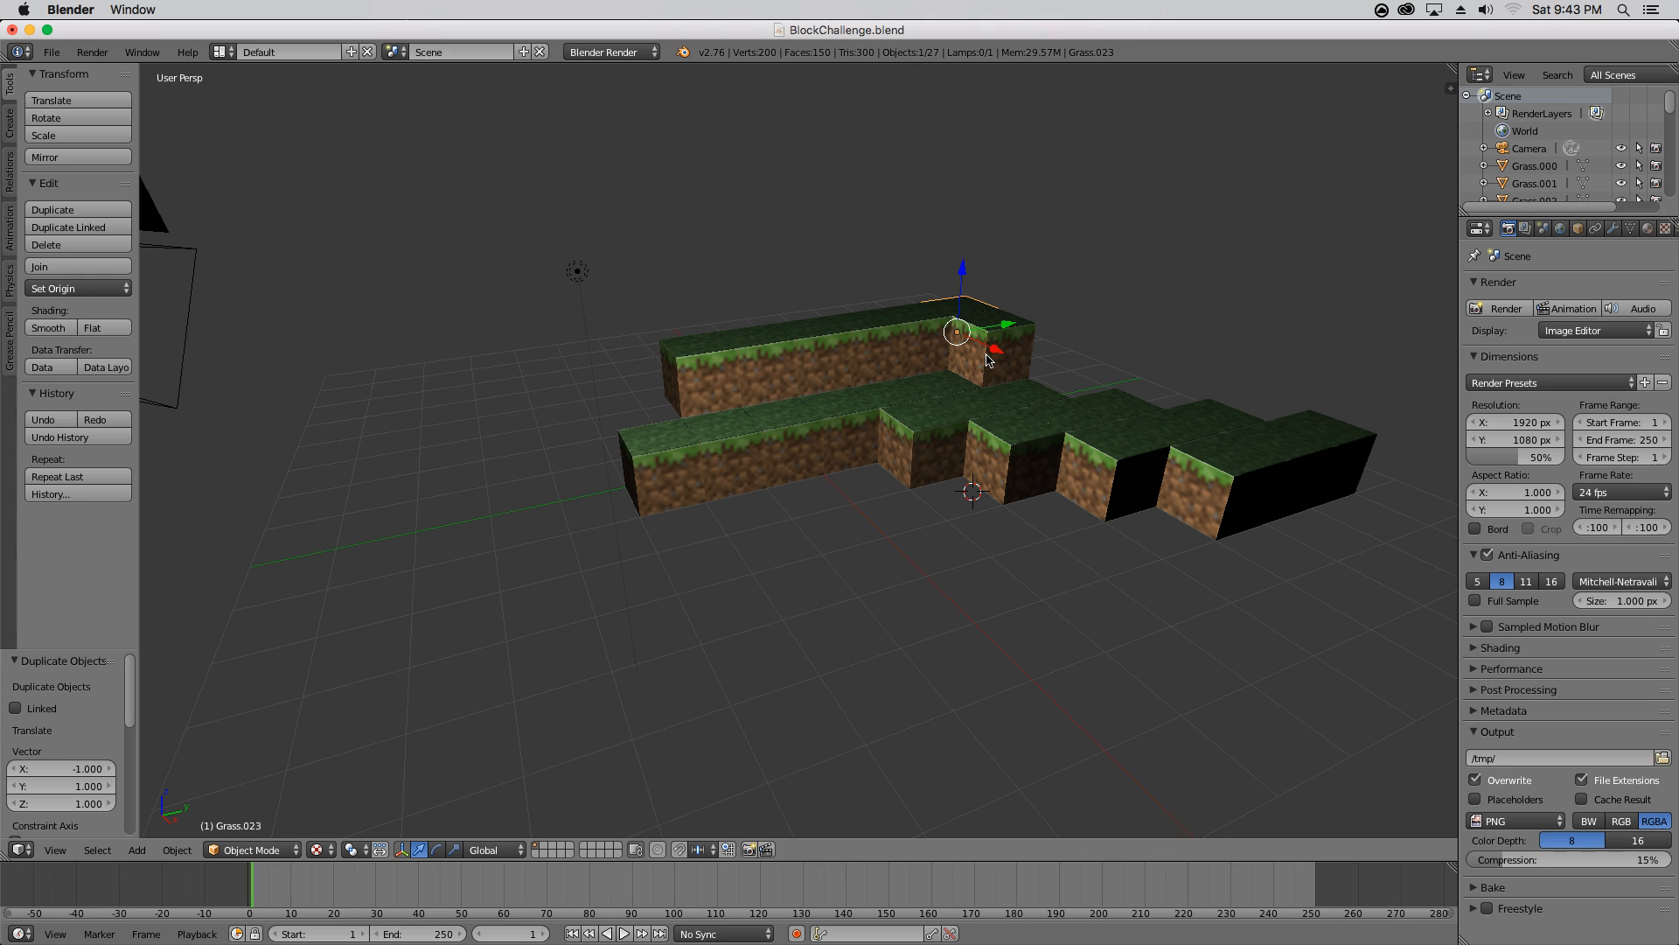
key(x)
click(958, 365)
click(1501, 309)
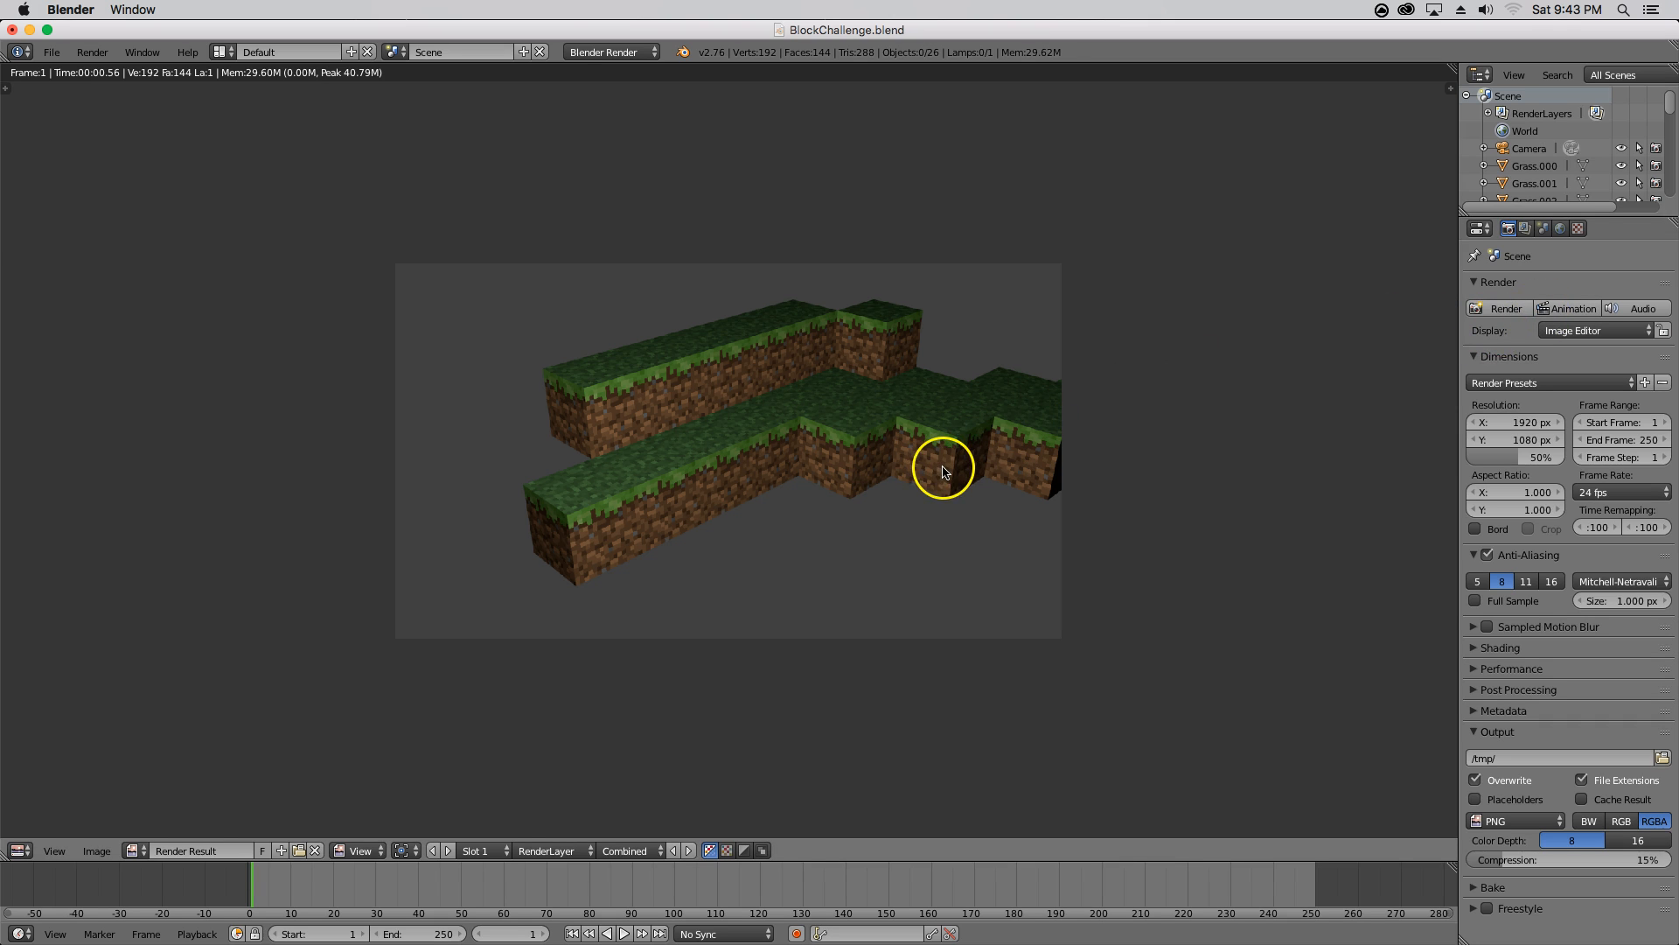
key(Escape)
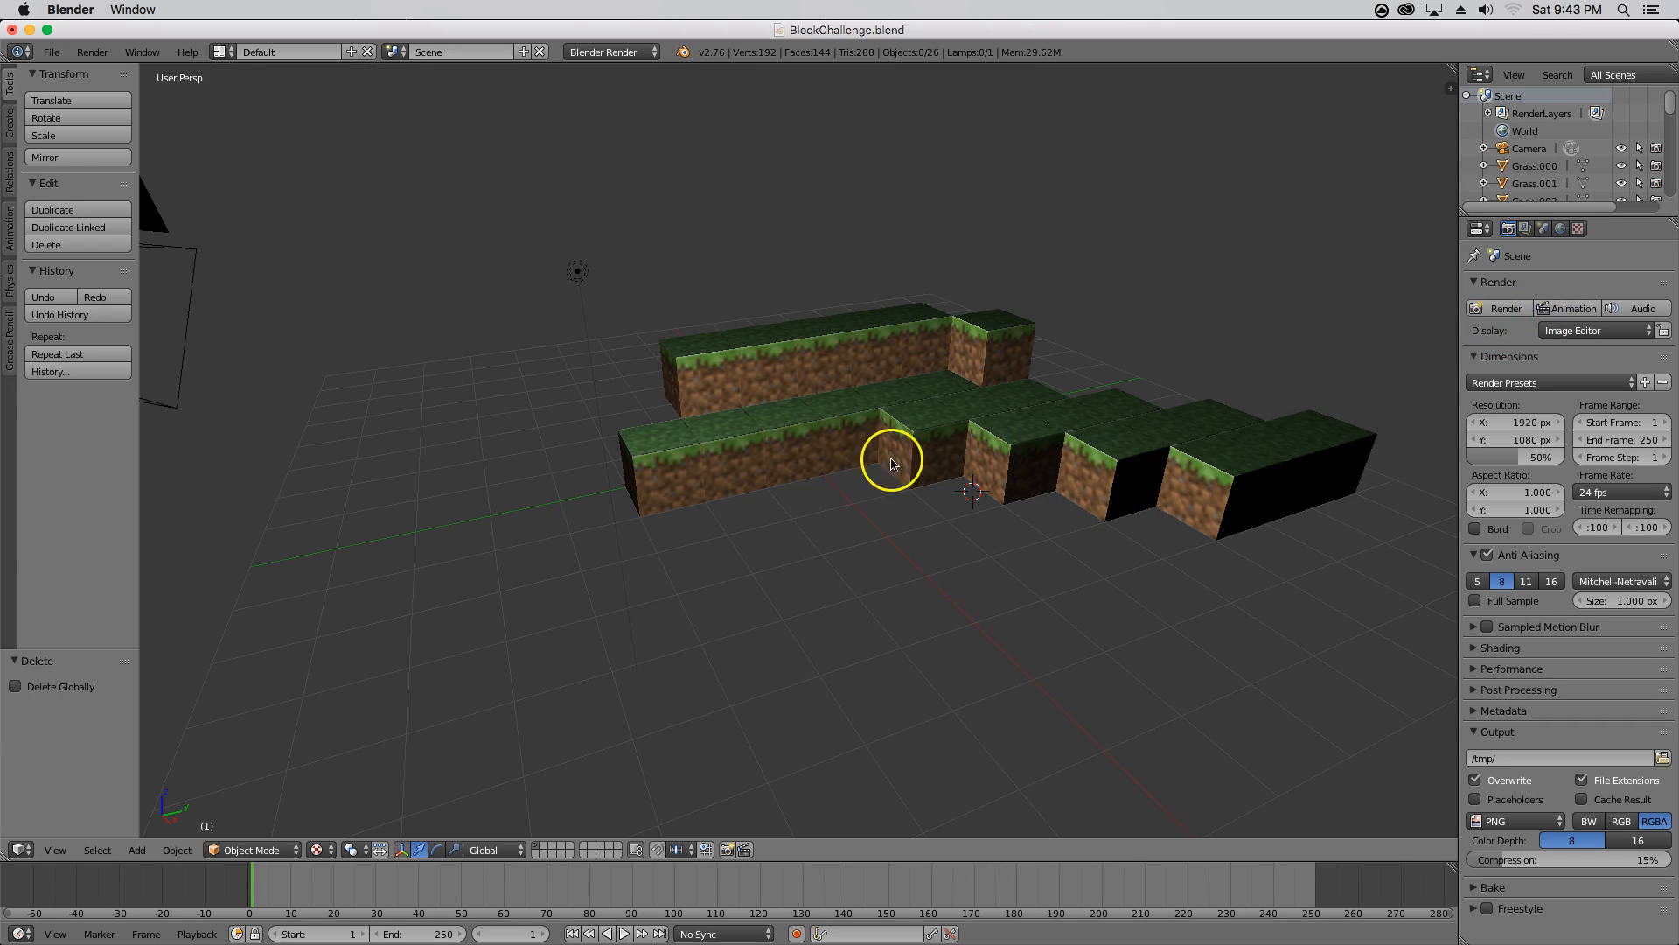